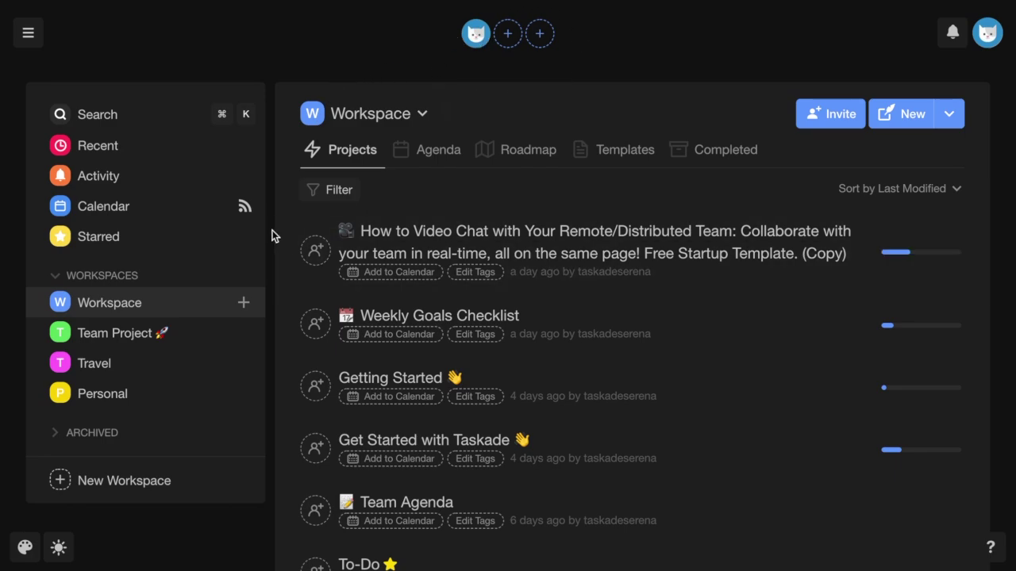
Look over the workspace invitation options and dismiss them without inviting anyone.
scroll(272, 231, down, 5)
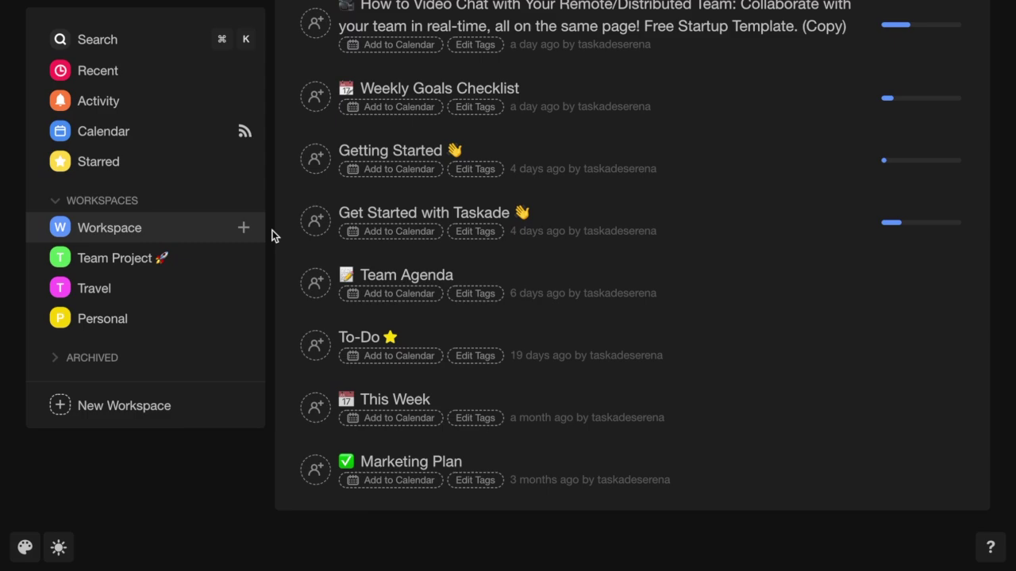
scroll(272, 230, up, 5)
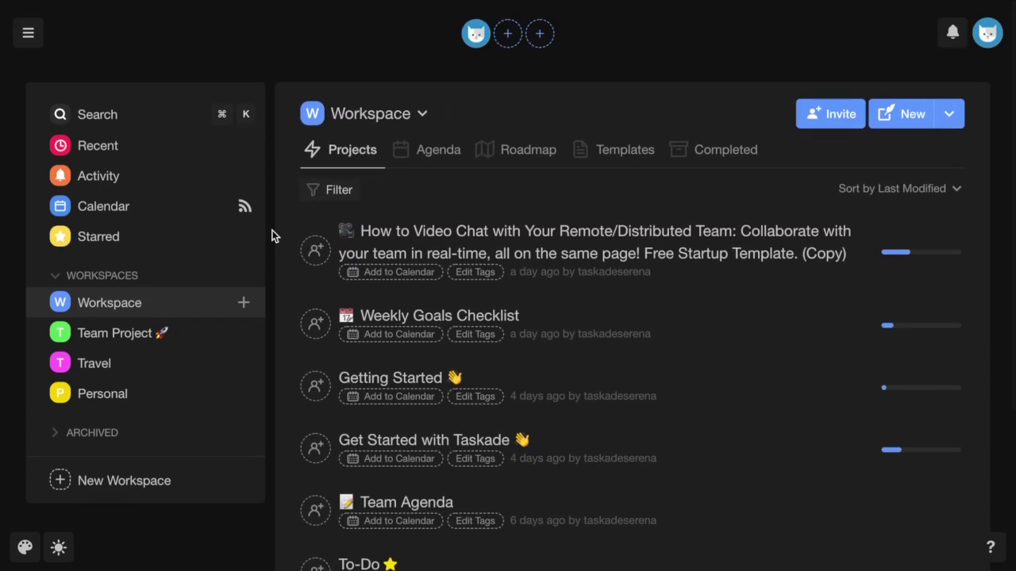
click(509, 35)
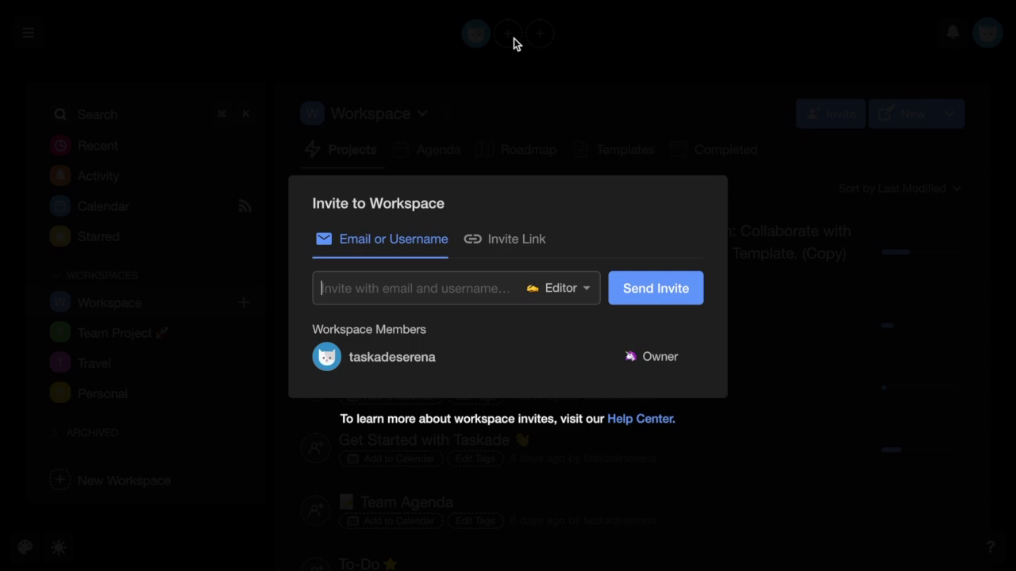
click(514, 45)
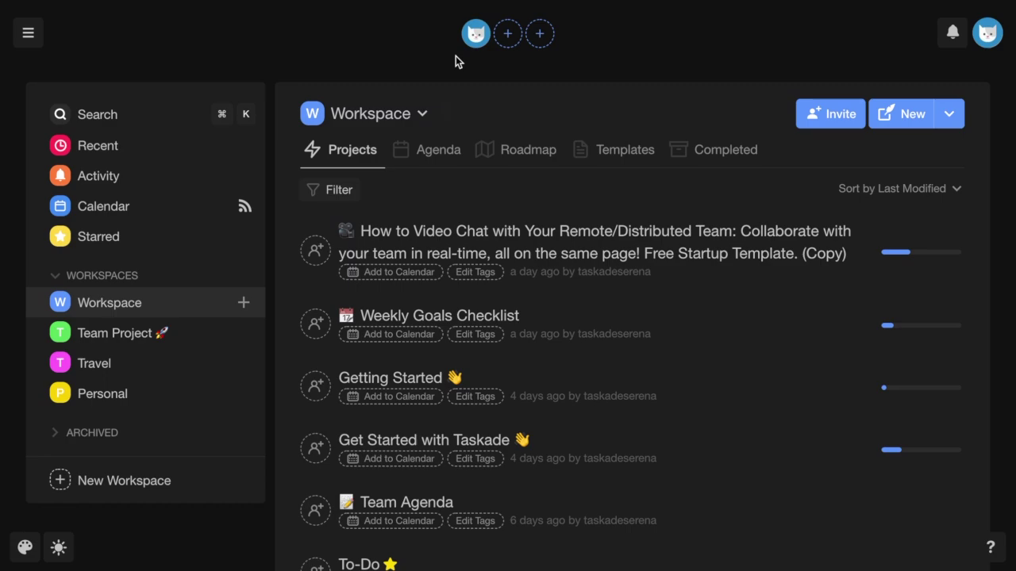
Start a new workspace named 'Purple Sofa Lab' with custom colour #6673ff.
click(190, 477)
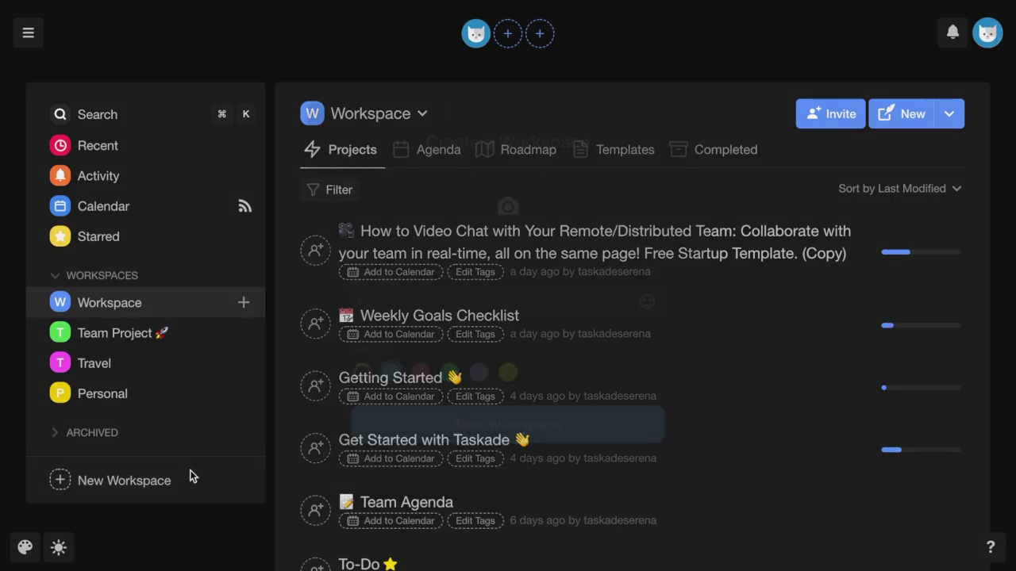
text(Purple Sofa Lab)
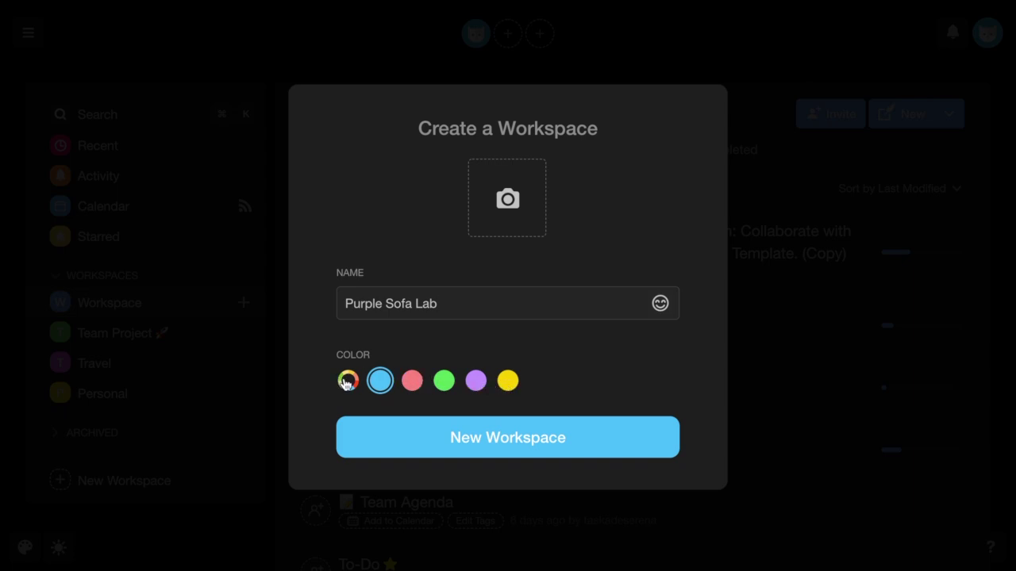
click(347, 381)
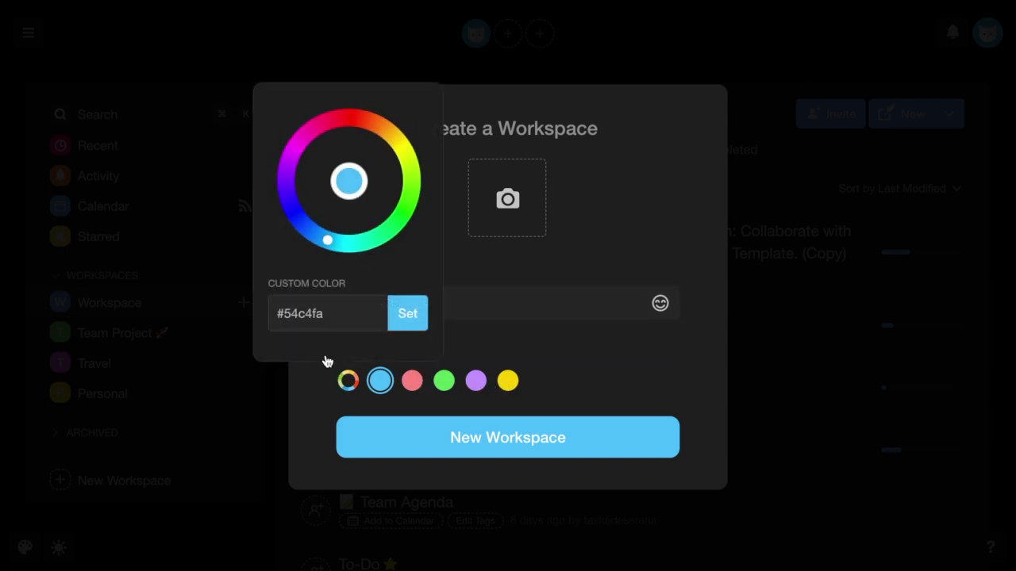
drag(329, 239, 285, 179)
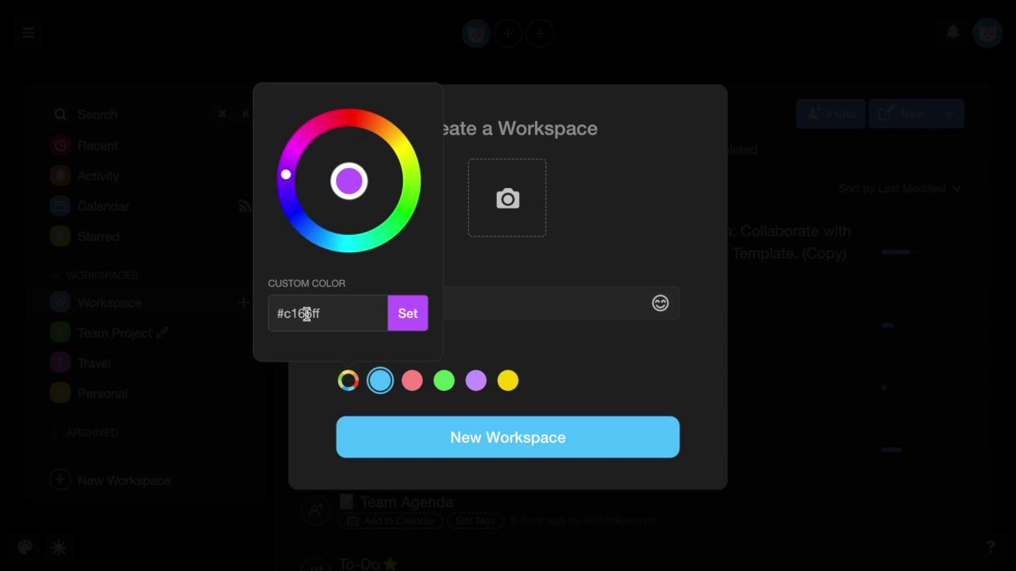
double_click(306, 314)
text(667)
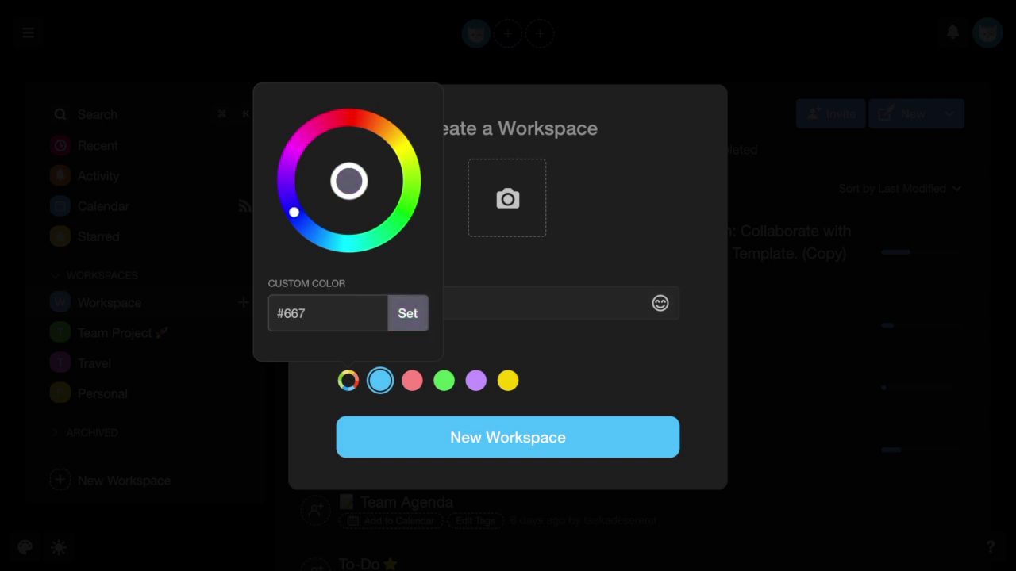
text(3ff)
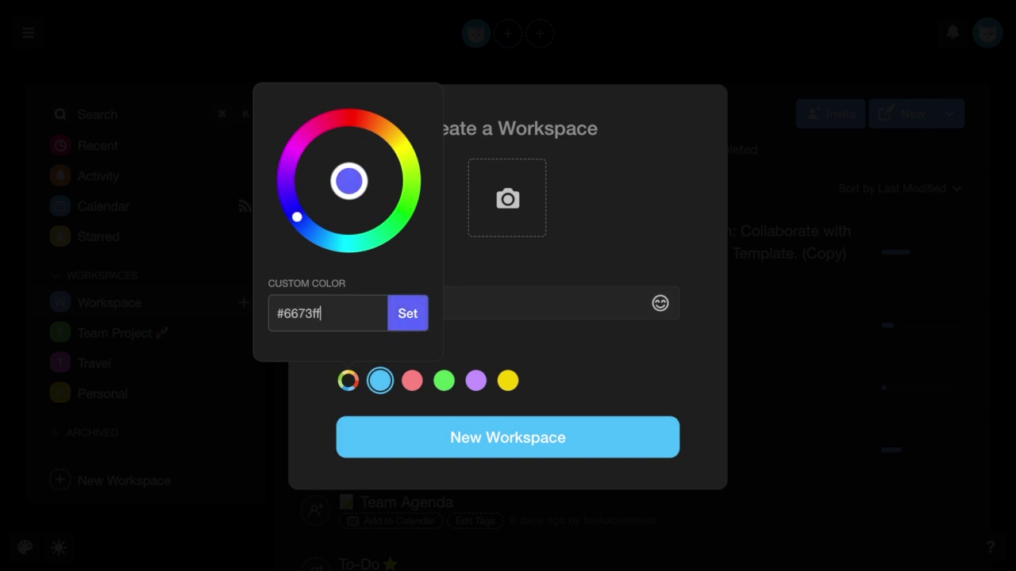
click(420, 314)
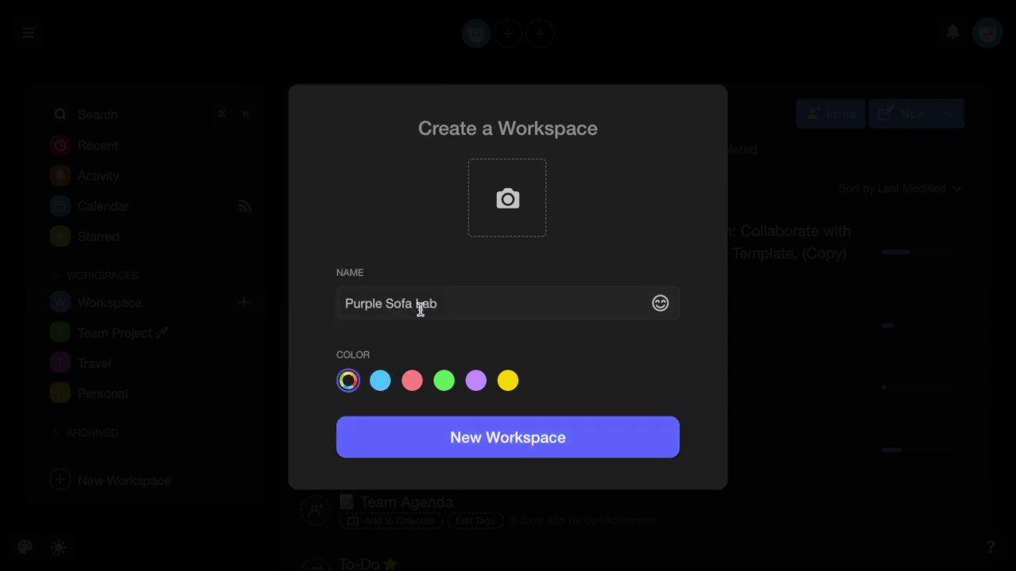
Use the sofa image file as the workspace icon.
click(512, 223)
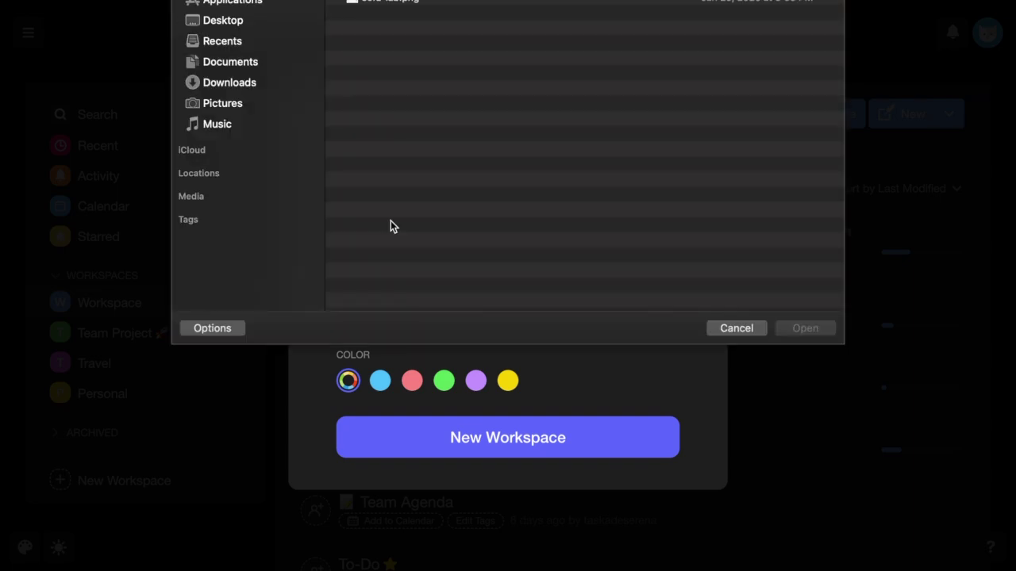
click(407, 3)
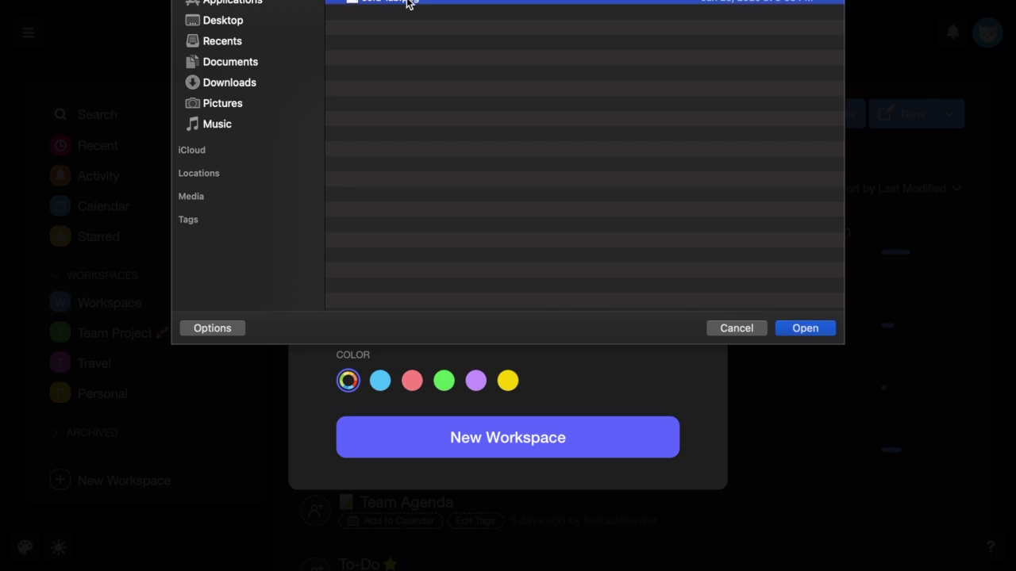
click(782, 329)
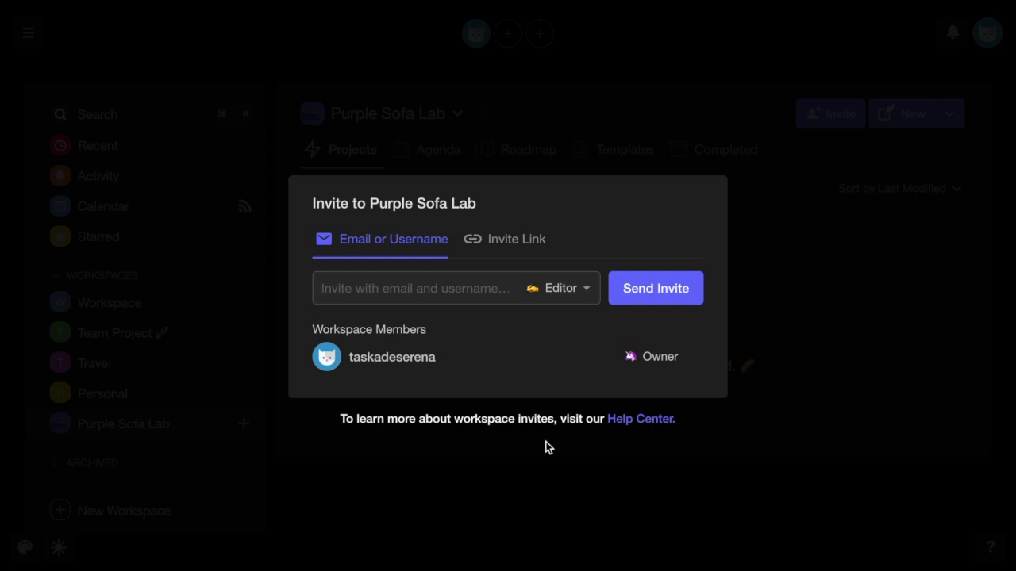
After viewing the invite link, invite another user by username with the Editor role.
click(510, 249)
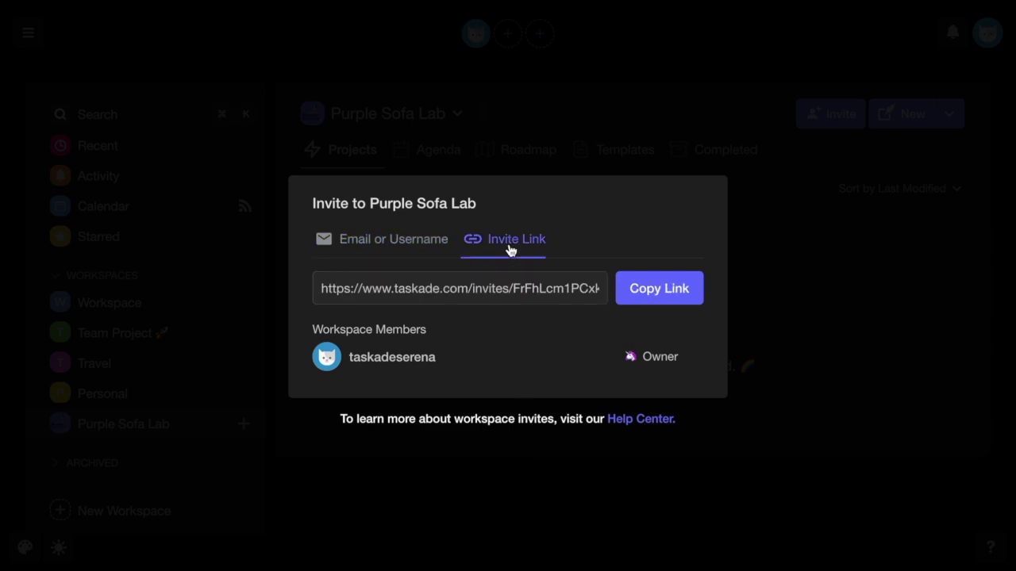
click(415, 249)
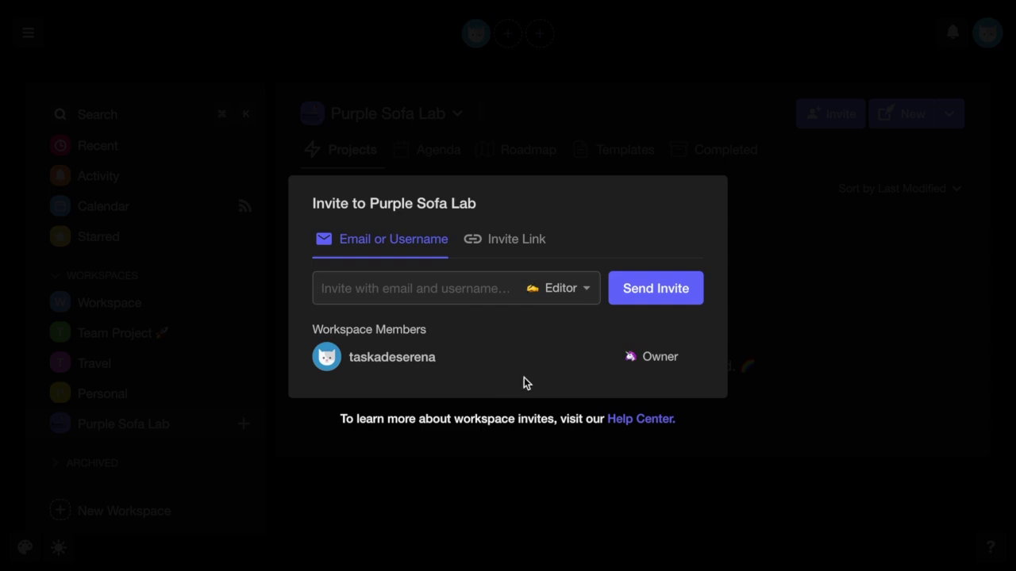
text(taskadeuser)
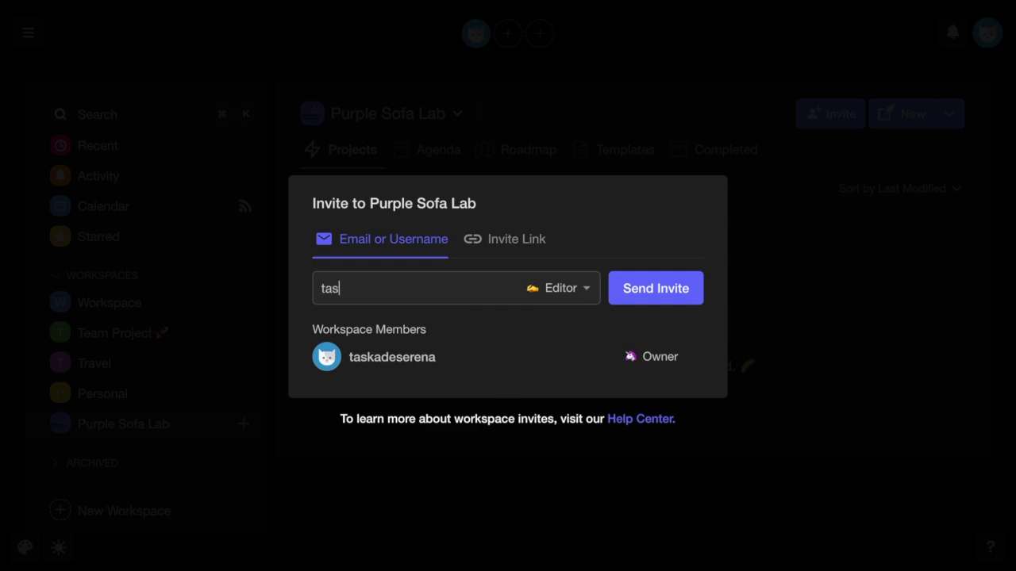
click(582, 301)
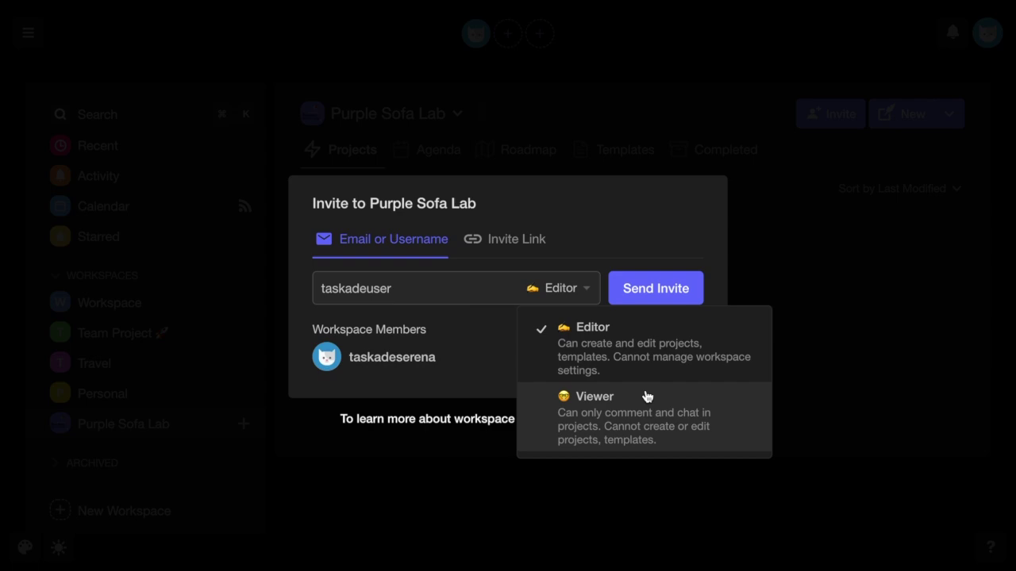
click(624, 289)
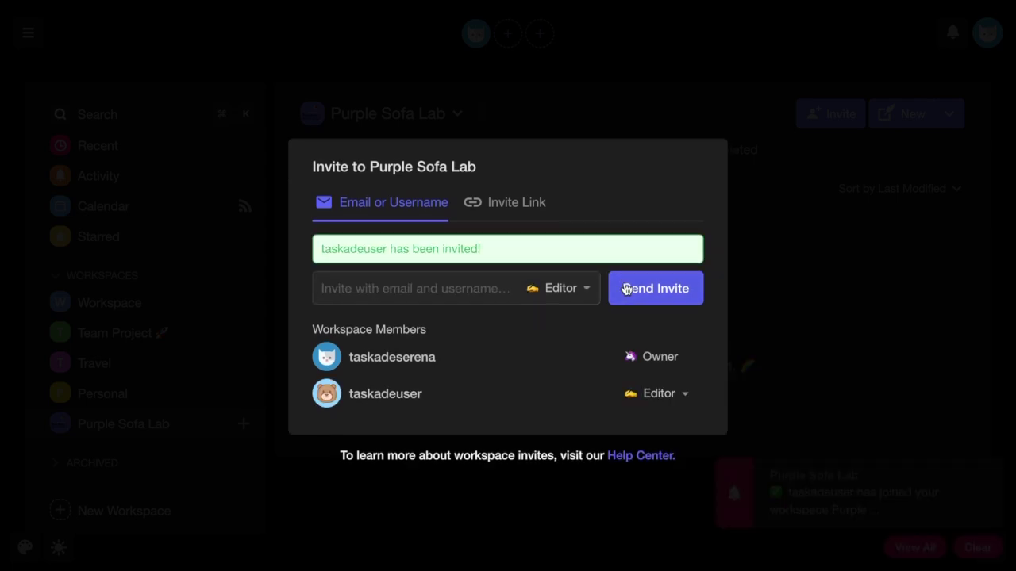
click(766, 297)
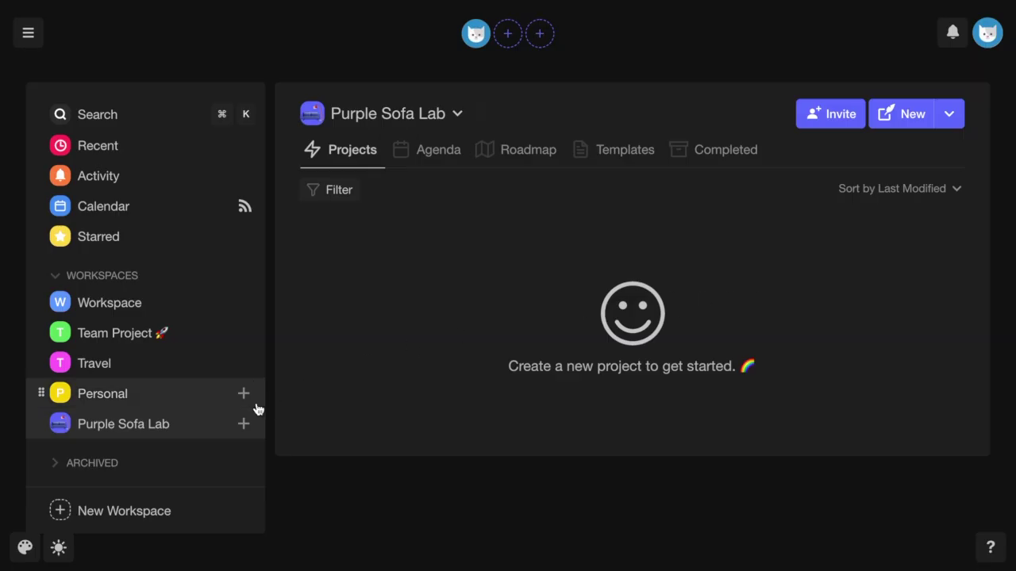
Drag Purple Sofa Lab above Workspace so it heads the sidebar's Workspaces list.
drag(40, 421, 37, 293)
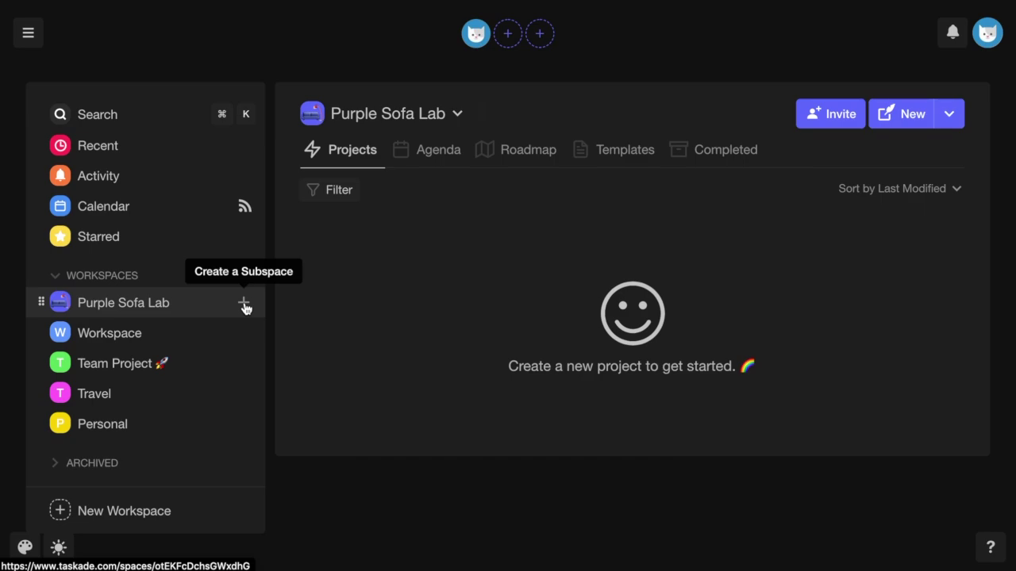
Create a purple Design subspace with colour #d100ff, skipping invitations.
click(244, 304)
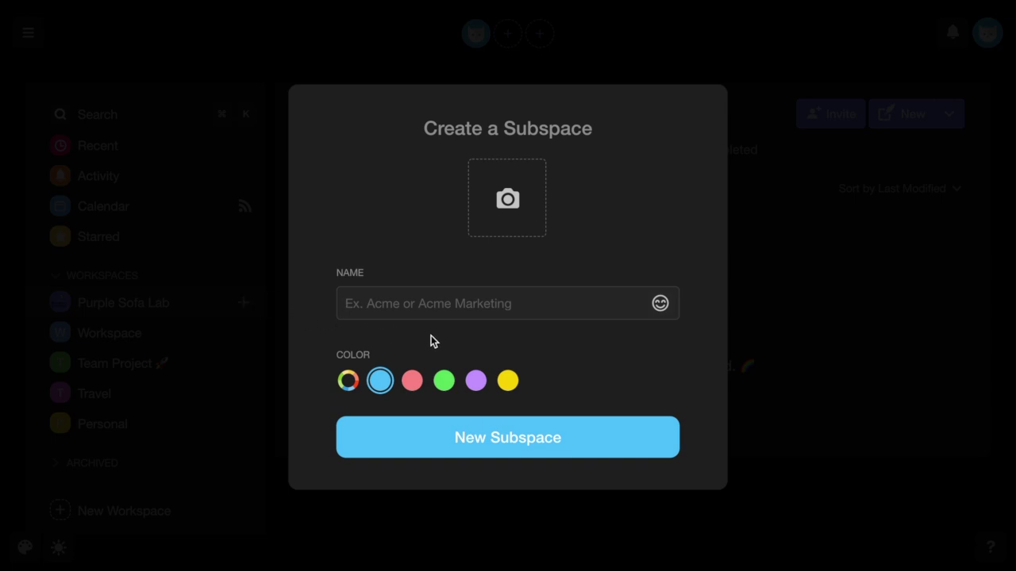
text(Design)
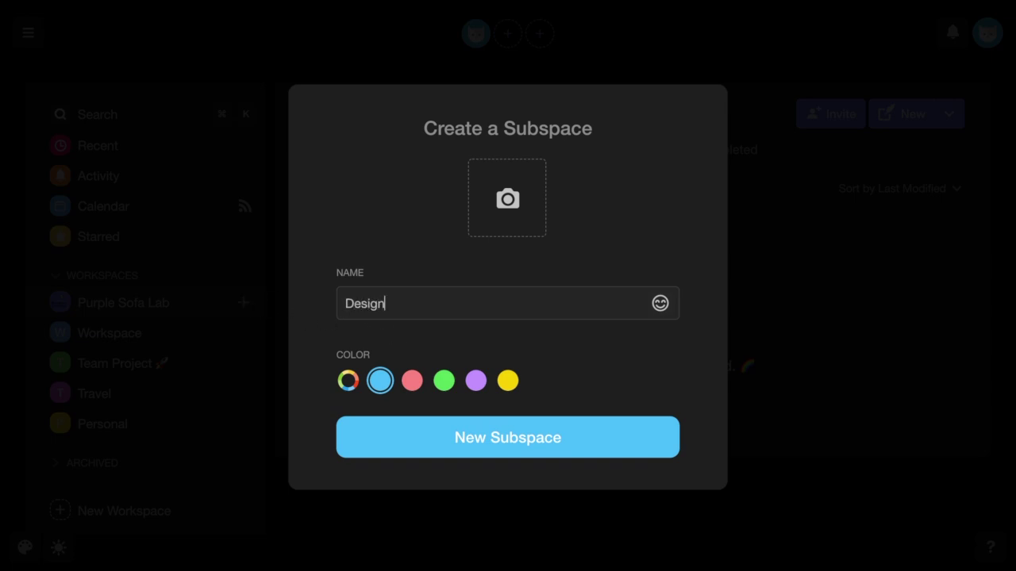
click(348, 381)
double_click(297, 313)
text(d1)
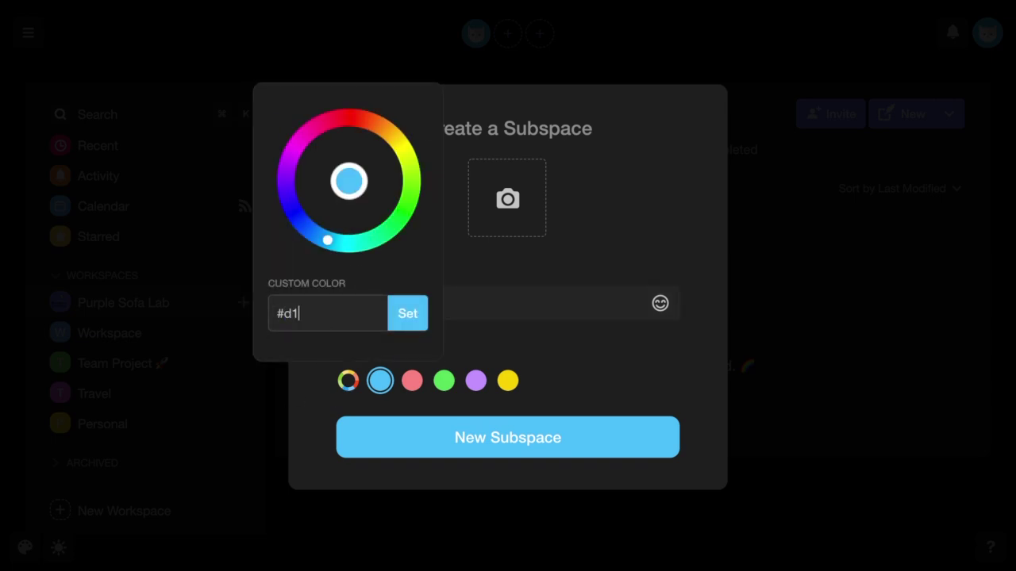
text(00ff)
click(408, 322)
click(522, 436)
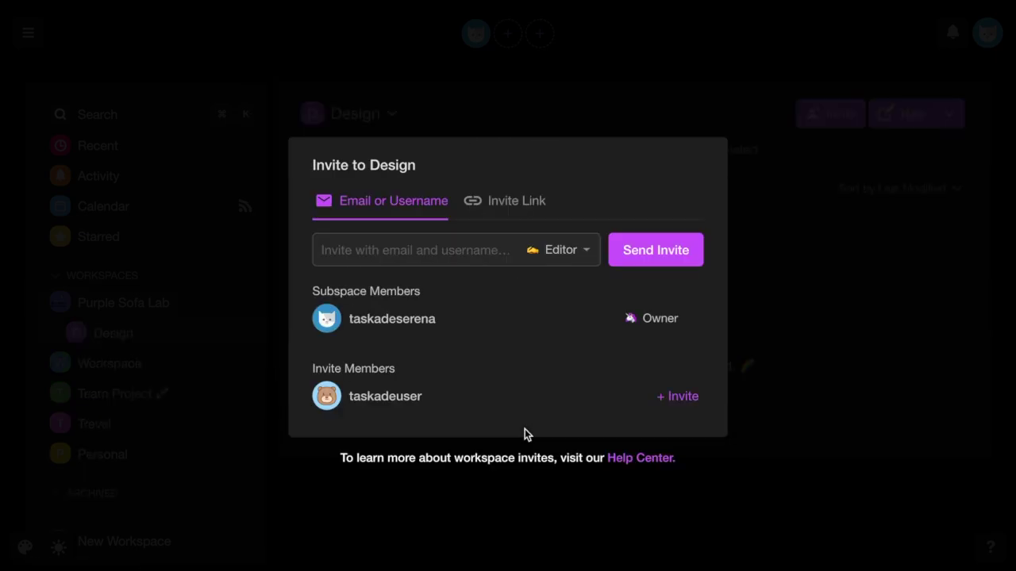
click(583, 478)
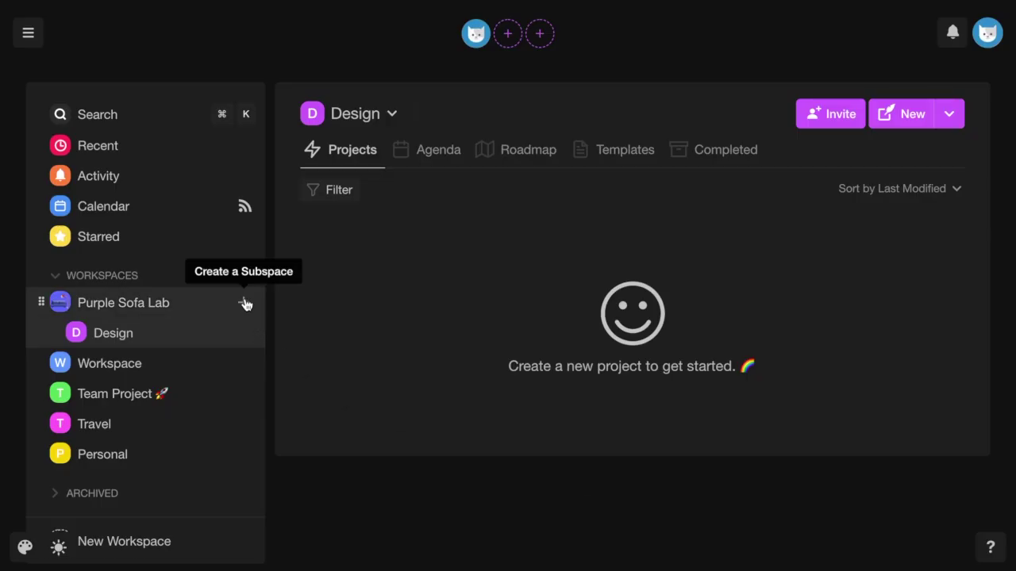
Create a red Engineering subspace with colour #ff6a66, skipping invitations.
click(245, 304)
text(Engineering)
click(348, 381)
double_click(313, 313)
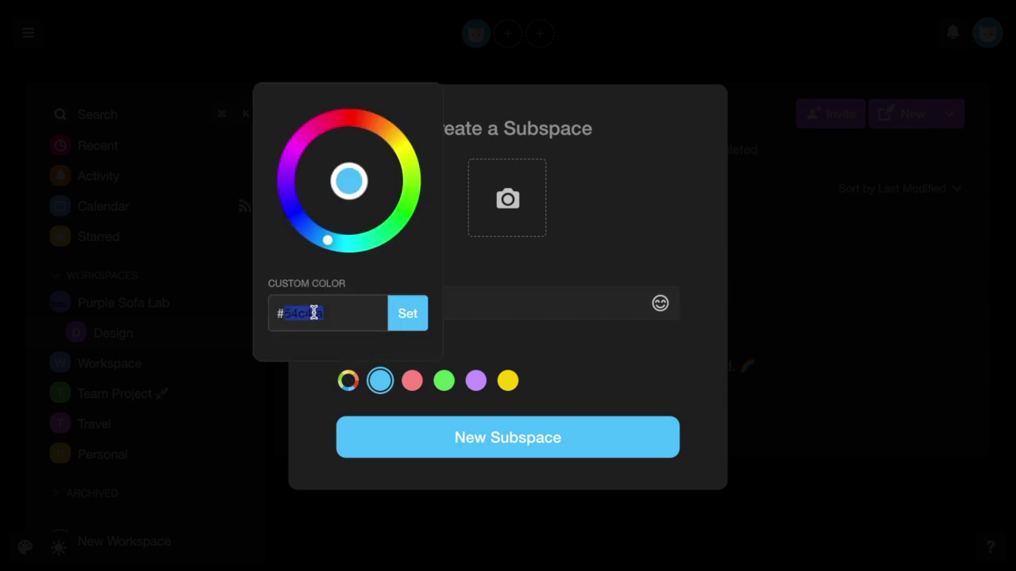
text(ff6a66)
click(408, 315)
click(496, 439)
click(501, 476)
Create a lime-green Marketing subspace with colour #7cfc00, skipping invitations.
click(244, 303)
text(Marketing)
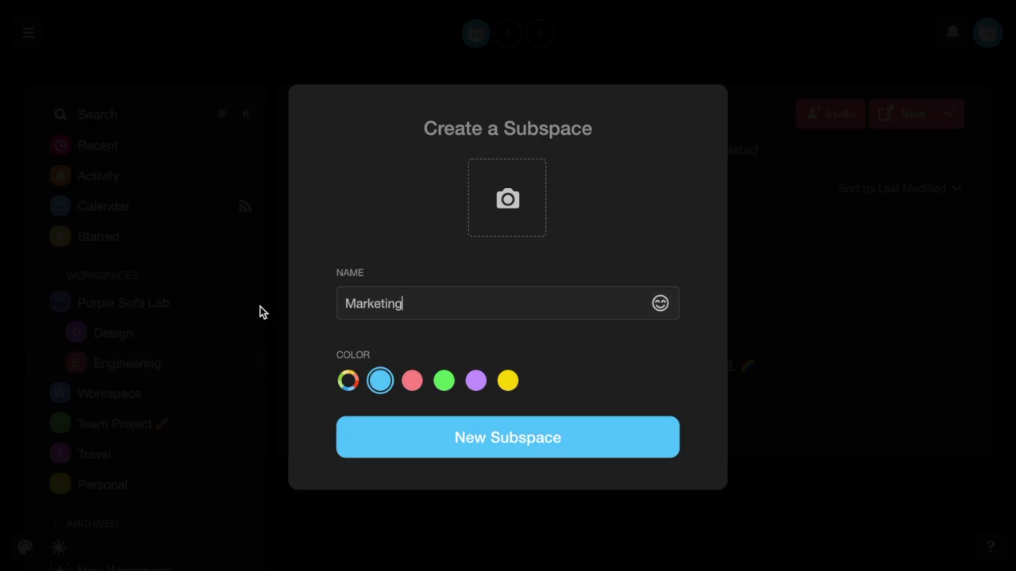
click(348, 381)
double_click(301, 312)
text(7cfc00)
click(408, 314)
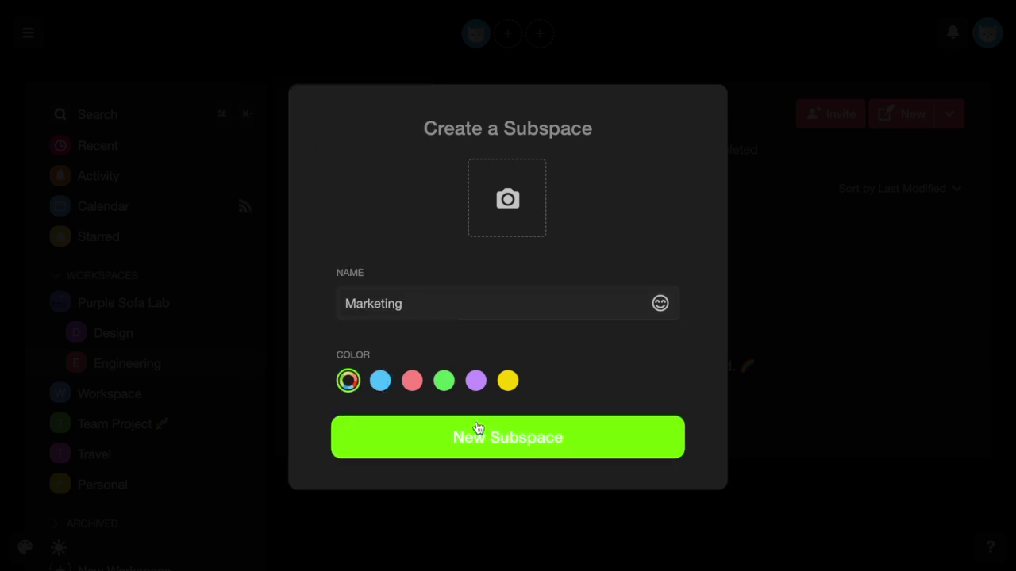
click(476, 427)
click(483, 487)
Create a yellow Sales subspace, then return to the Purple Sofa Lab page.
click(245, 301)
text(Sal)
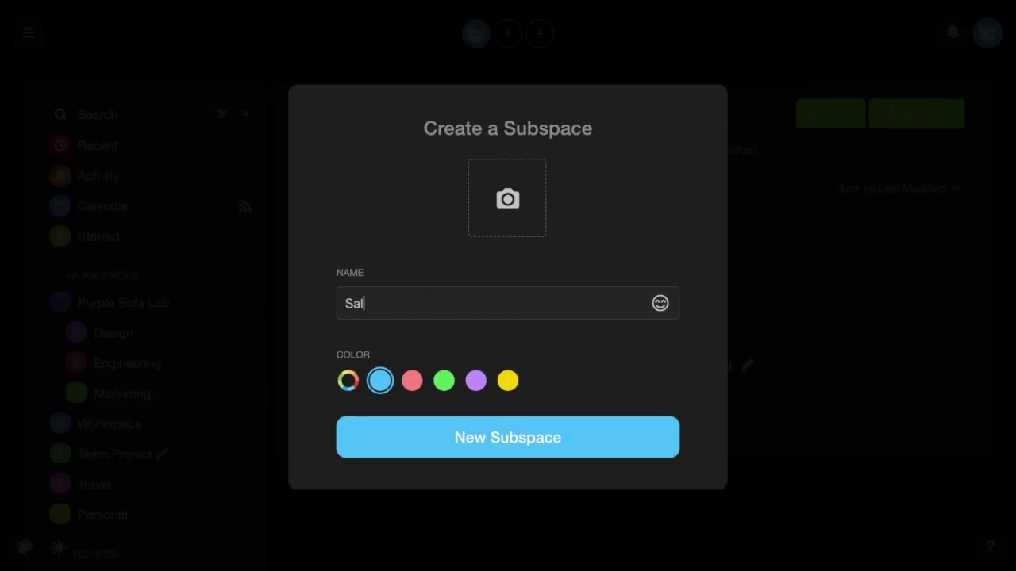
text(es)
click(508, 381)
click(521, 434)
click(526, 512)
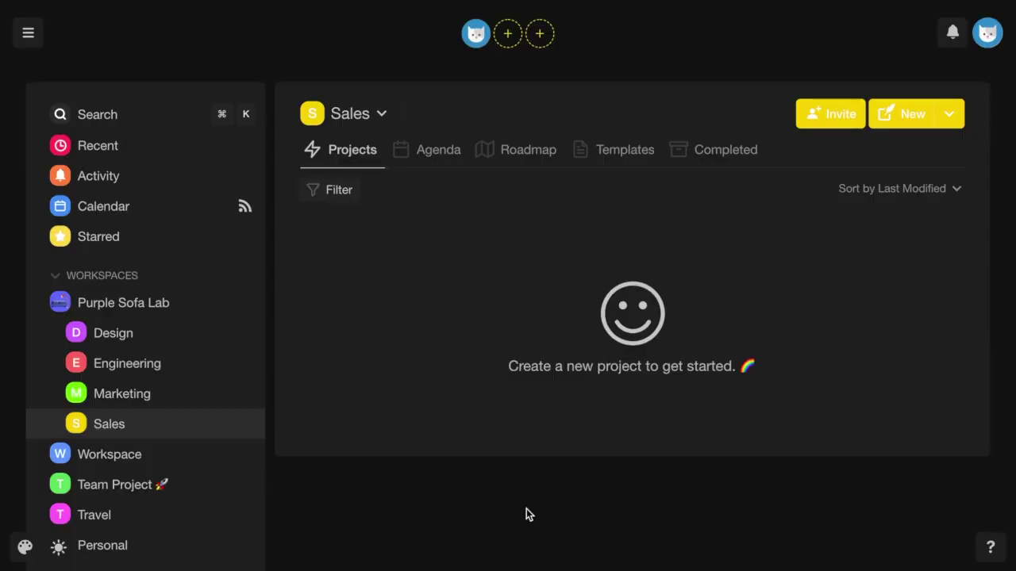
click(203, 311)
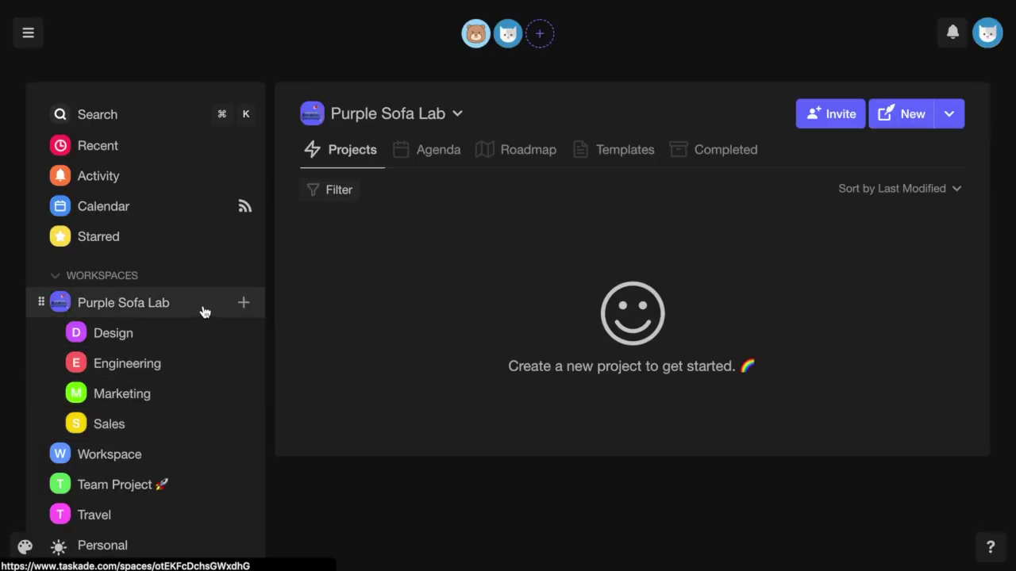
Remove the Editor member from Purple Sofa Lab's members list.
click(485, 42)
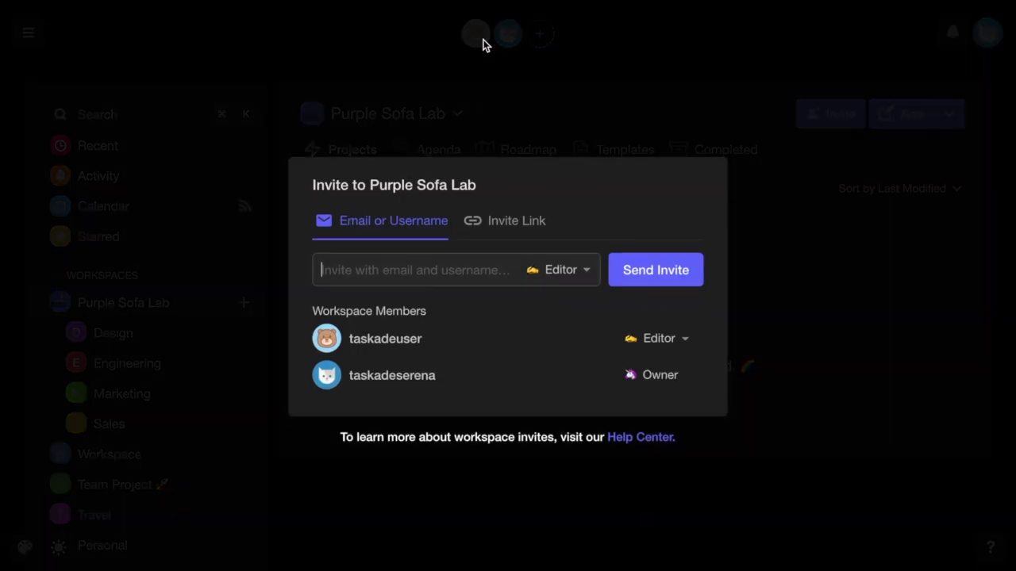
click(655, 338)
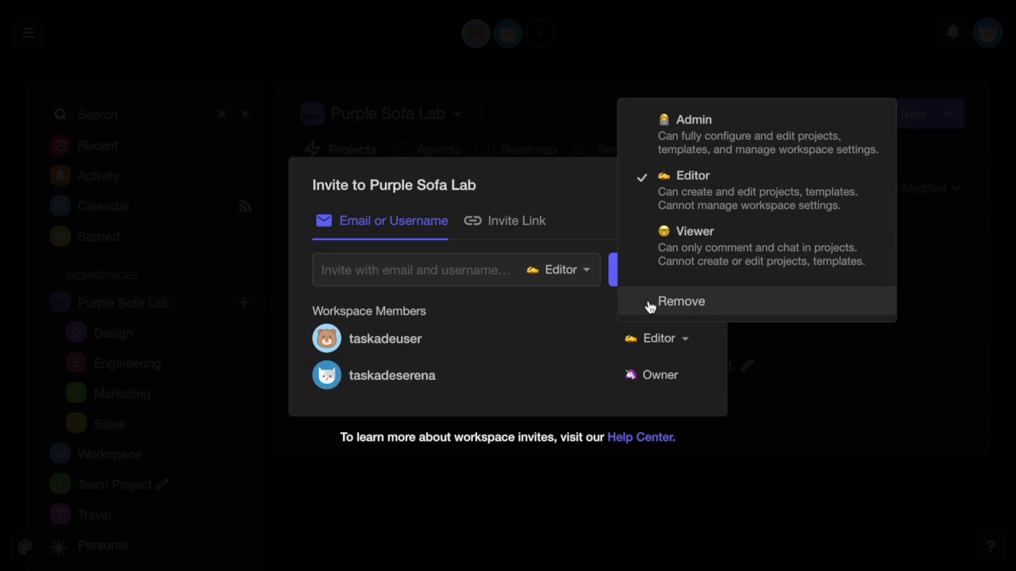
click(650, 302)
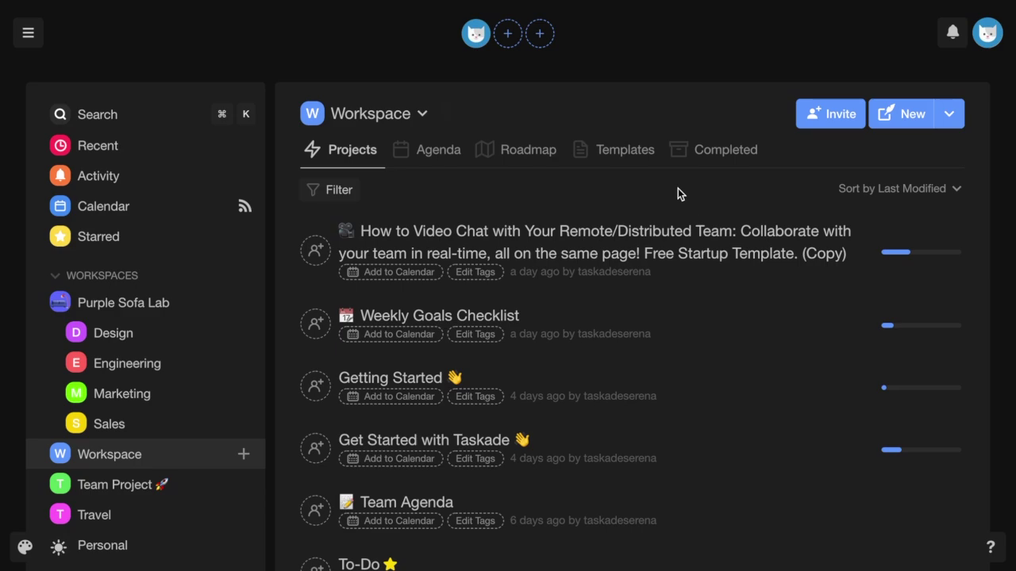
click(350, 191)
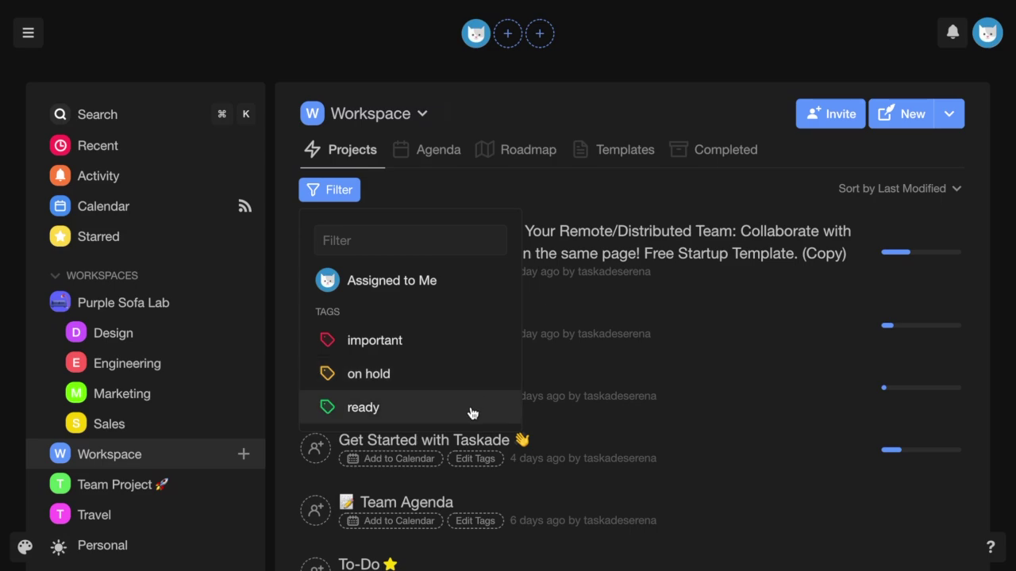
Sort the Workspace projects by Date Created, ascending, after trying Project Name.
click(478, 196)
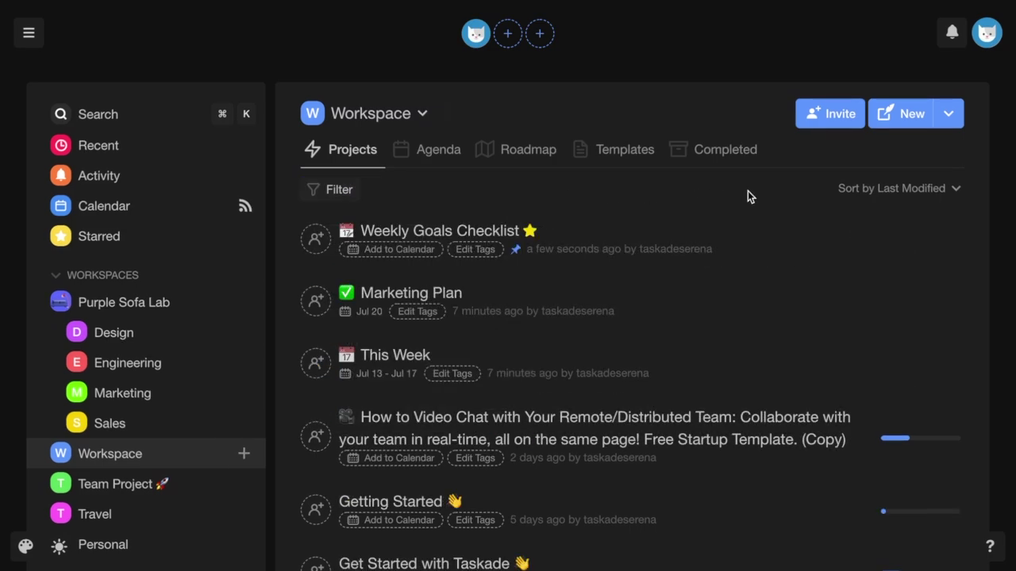
click(957, 191)
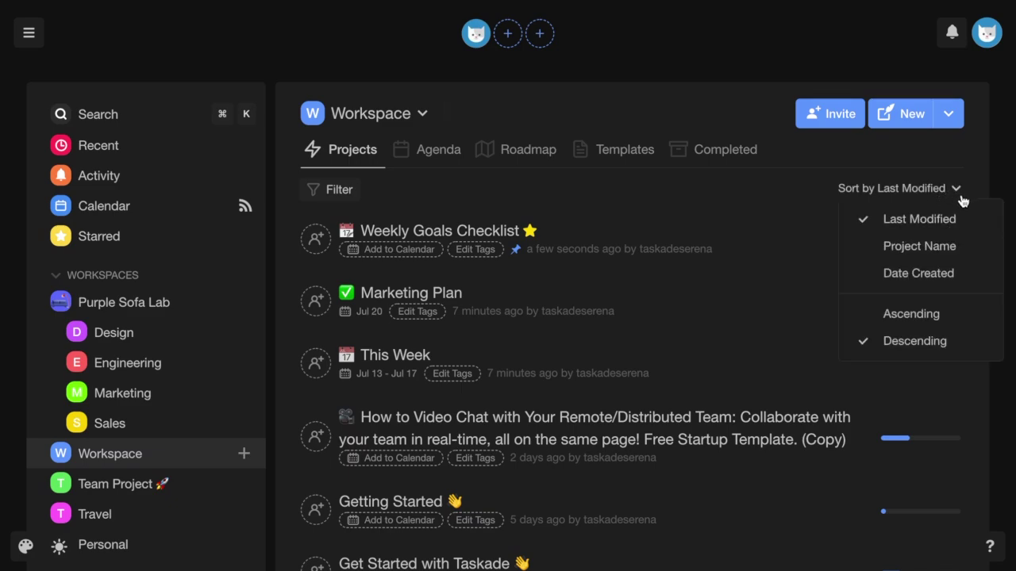
click(974, 246)
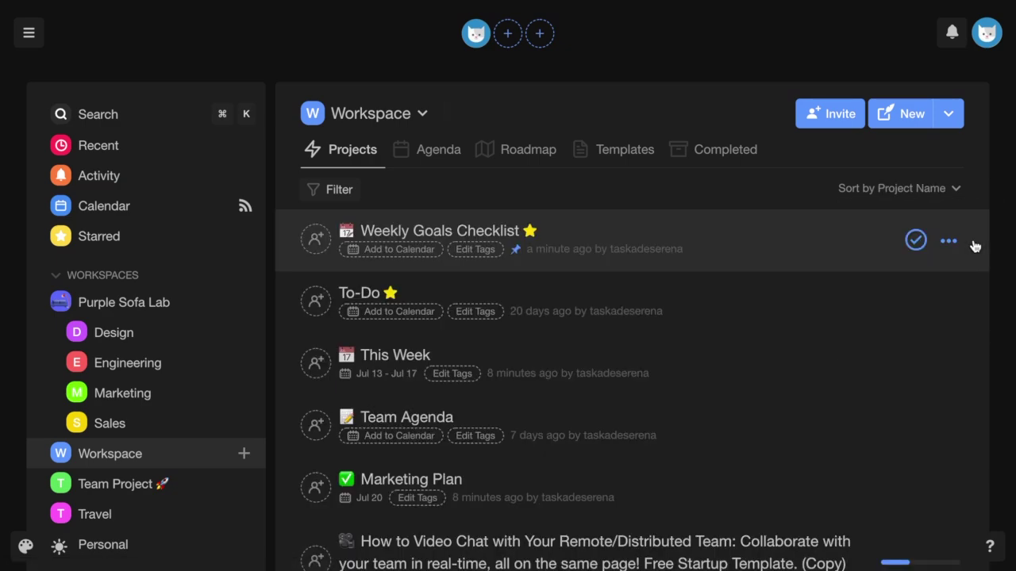
click(956, 194)
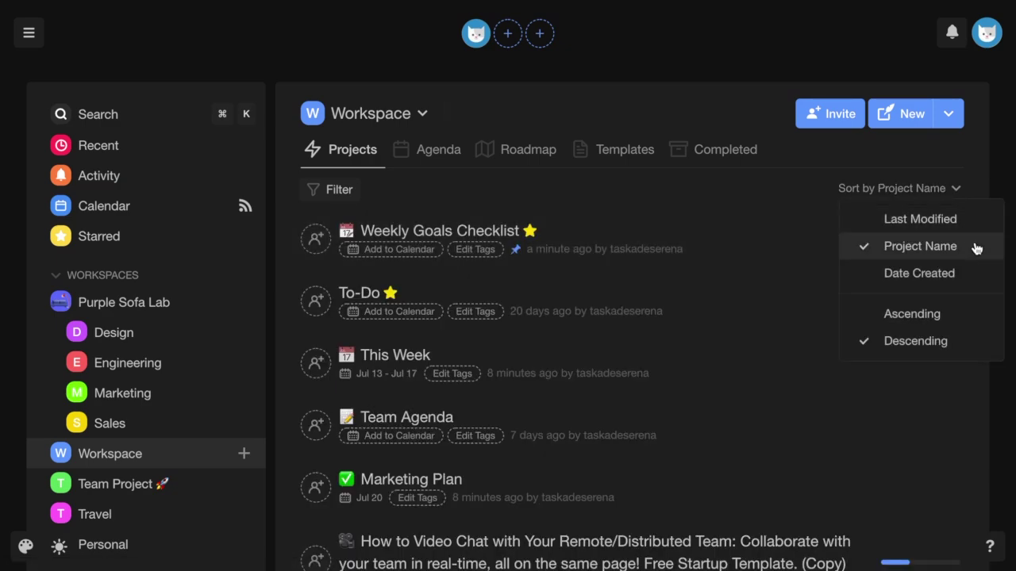
click(982, 273)
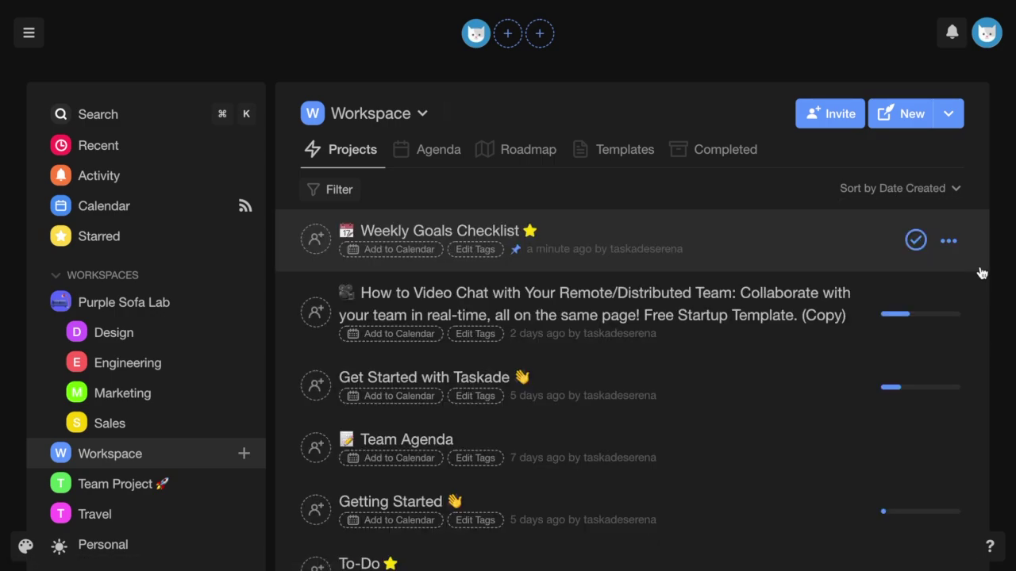
click(957, 195)
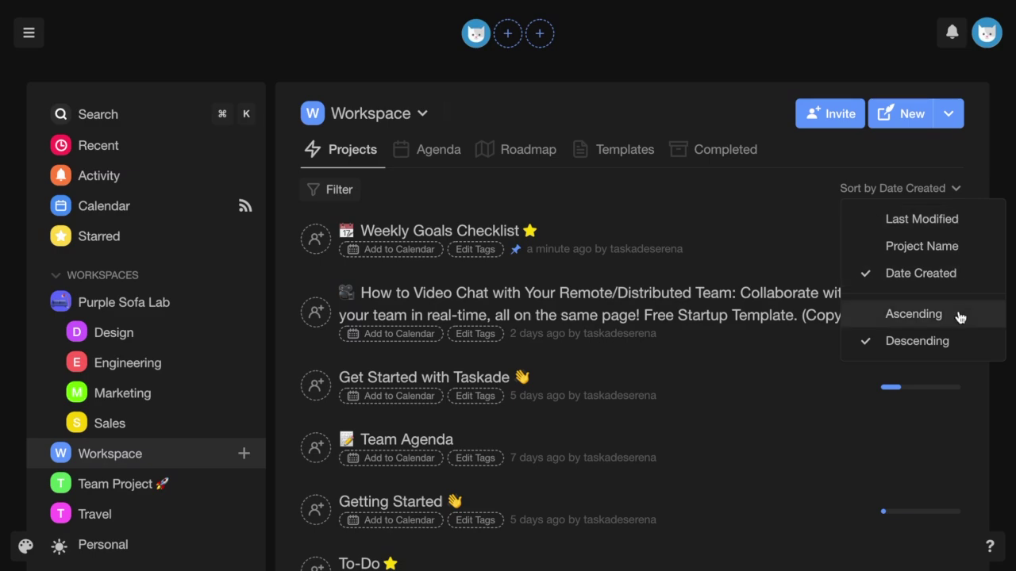
click(914, 314)
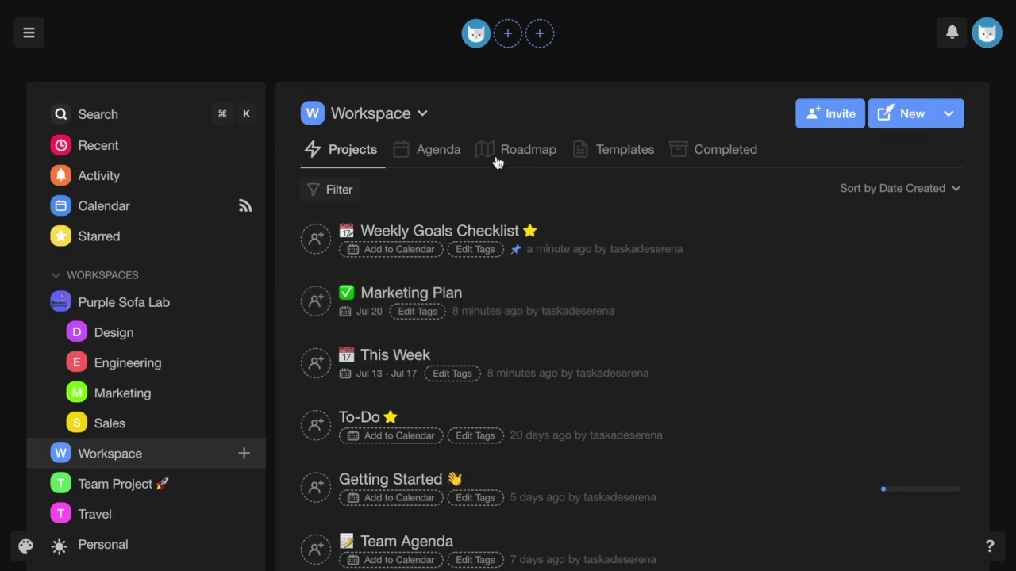
Show the Agenda view with This Week due today and Marketing Plan upcoming.
click(447, 152)
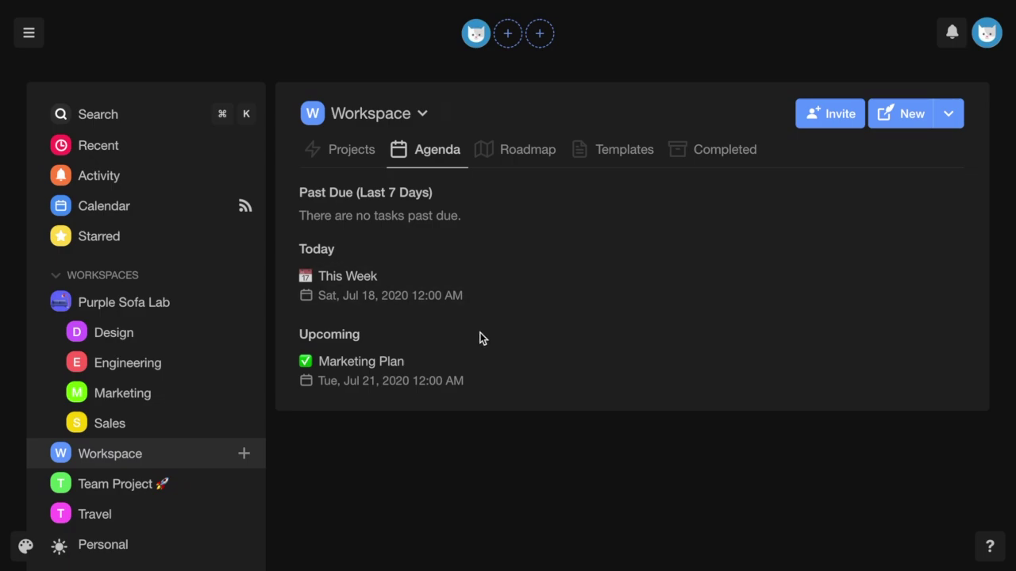
Scroll the Roadmap timeline right to reach the Marketing Plan on July 20.
click(530, 149)
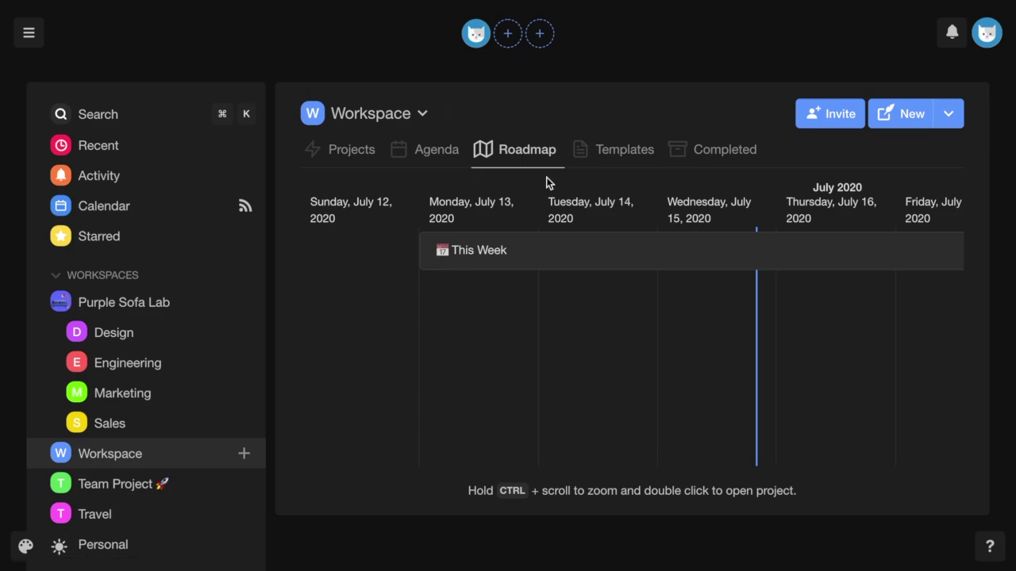
scroll(573, 338, right, 2)
scroll(573, 338, right, 8)
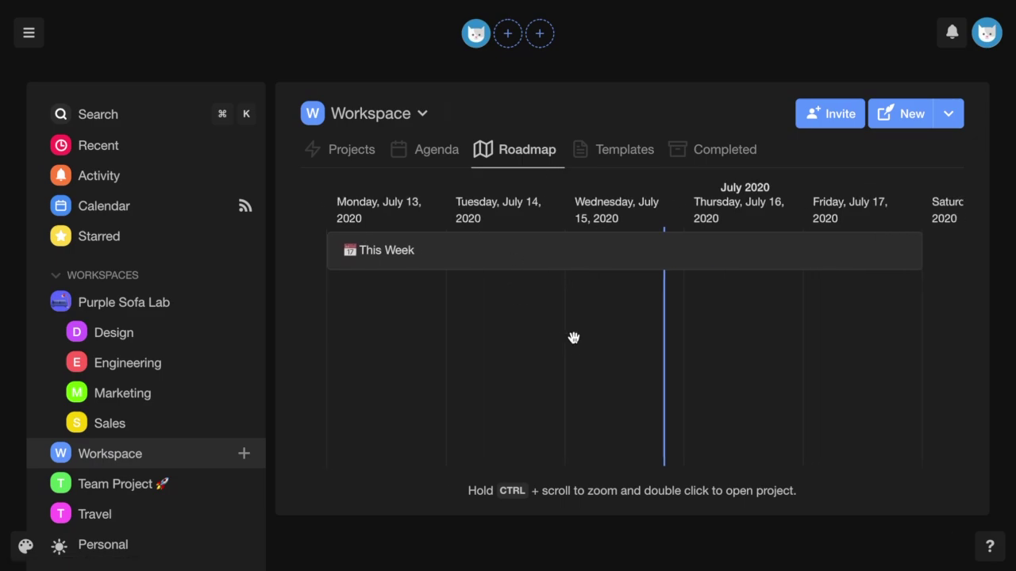
scroll(573, 338, right, 12)
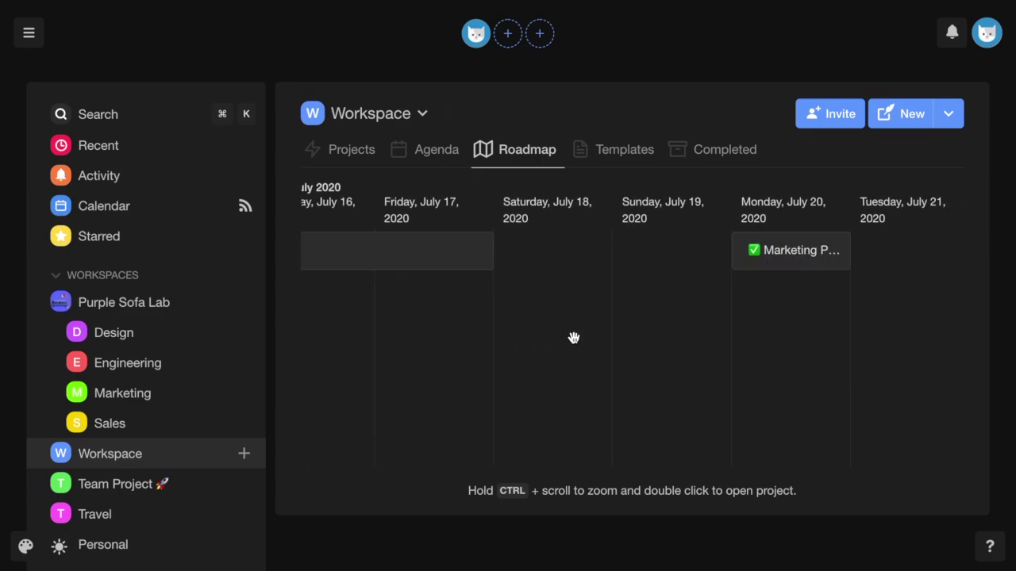
click(616, 157)
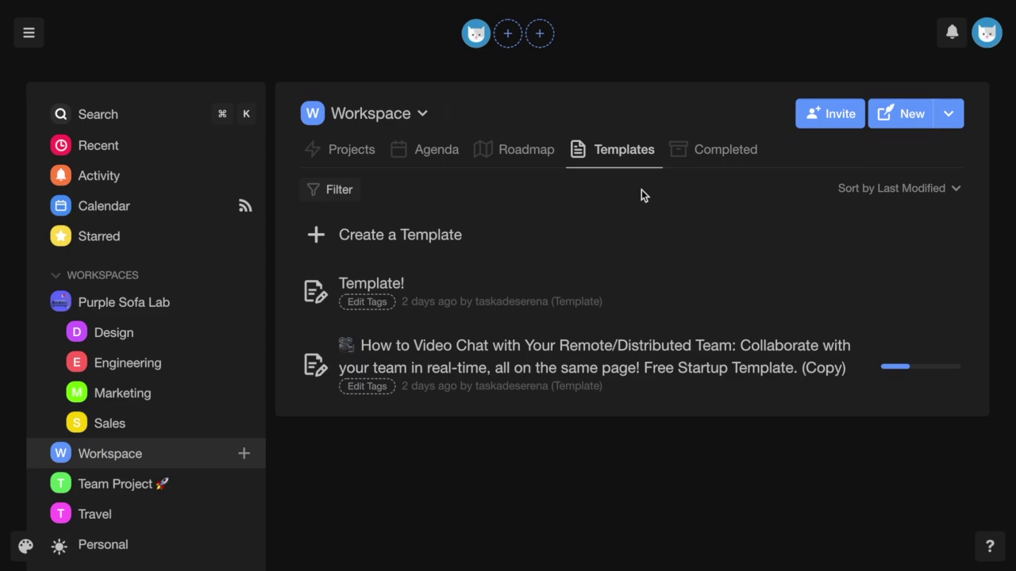
Review the Completed projects, then open the Weekly Goals Checklist project's options.
click(701, 162)
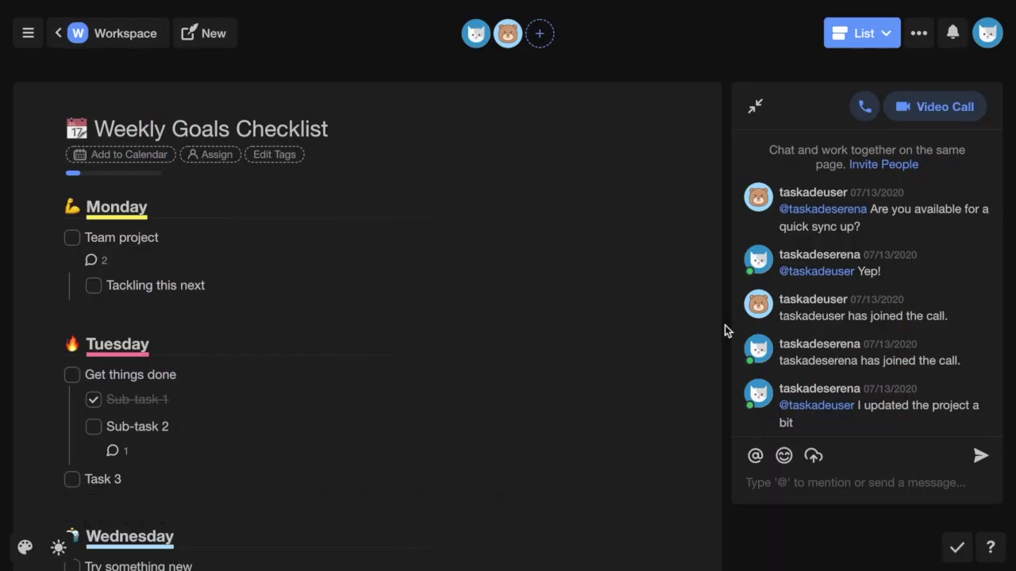
click(918, 31)
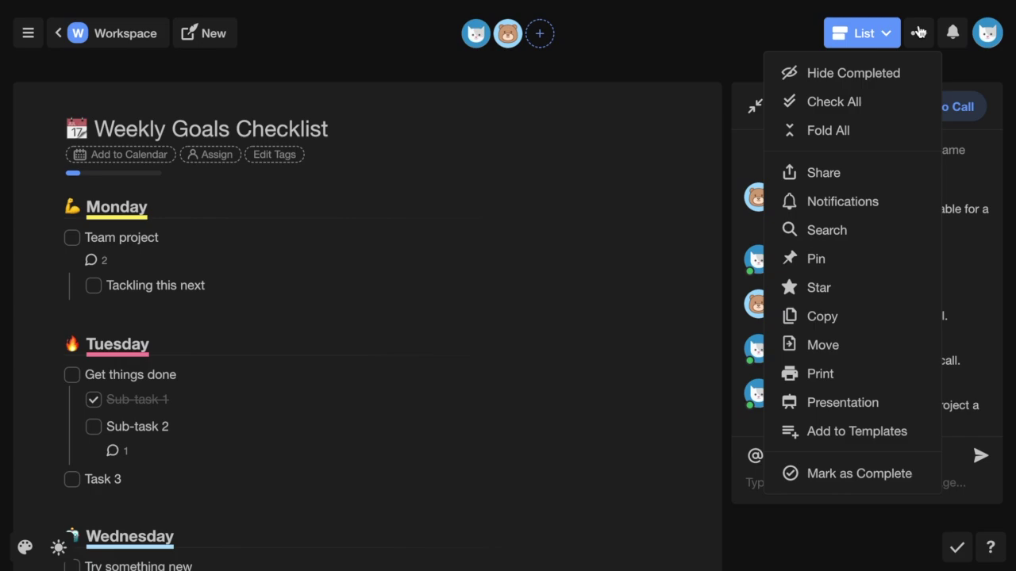
click(918, 76)
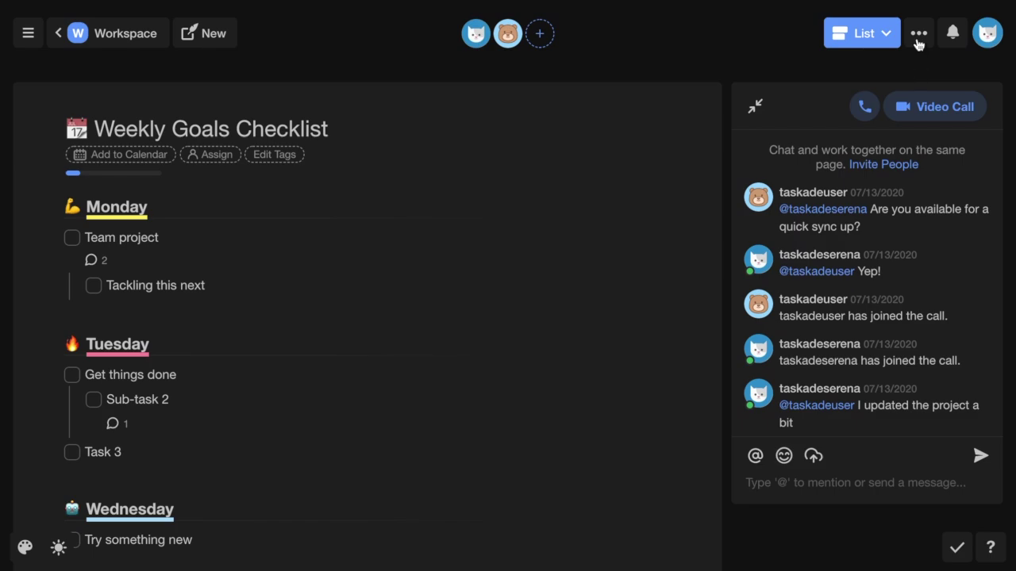
click(918, 36)
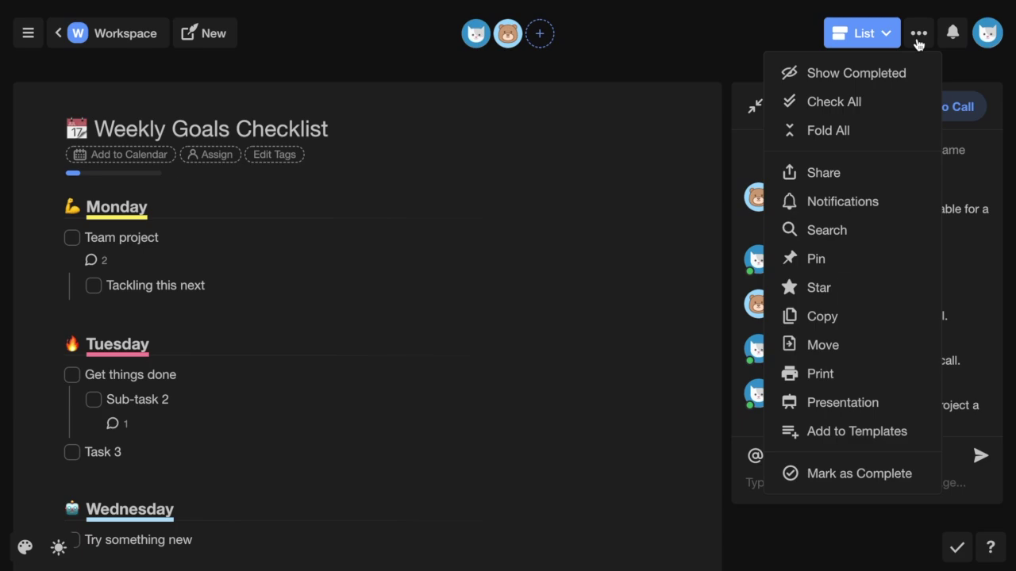
click(911, 103)
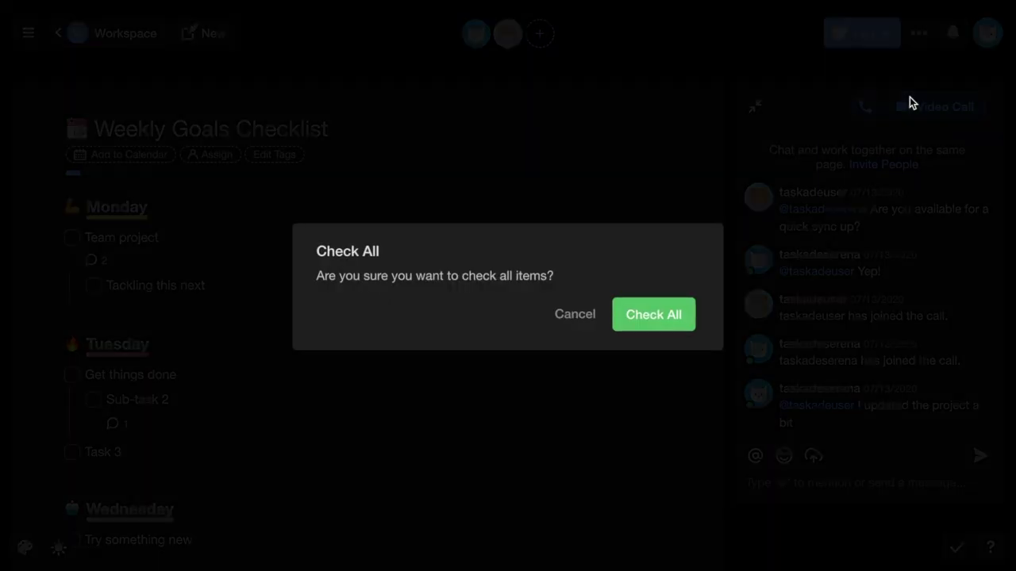
click(672, 315)
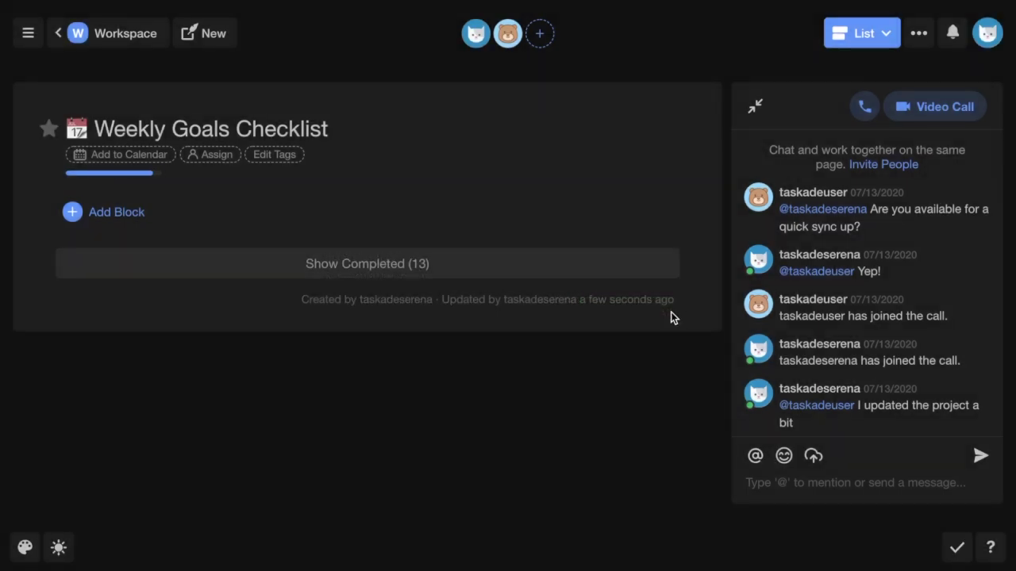
click(919, 33)
click(879, 103)
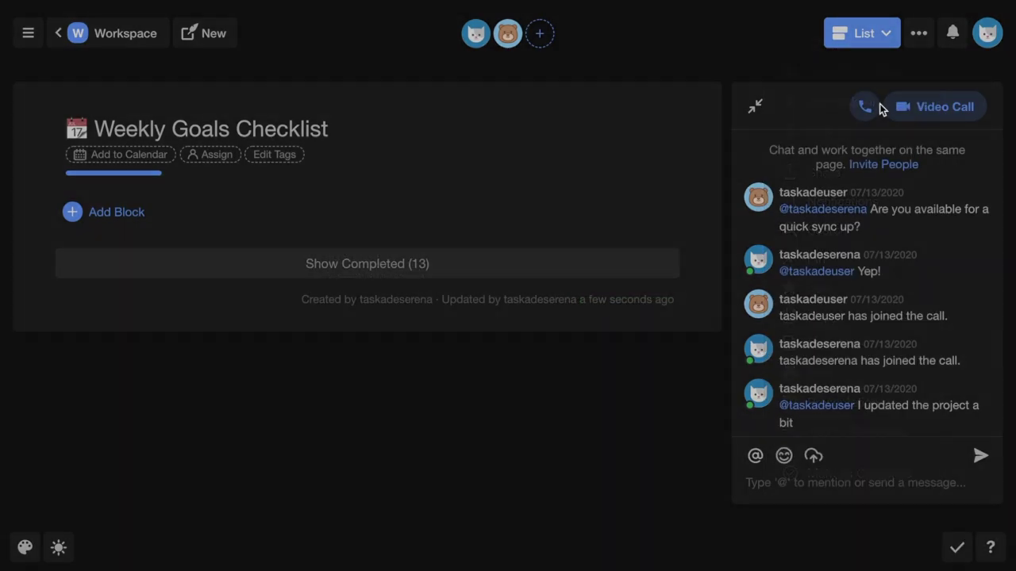
click(665, 324)
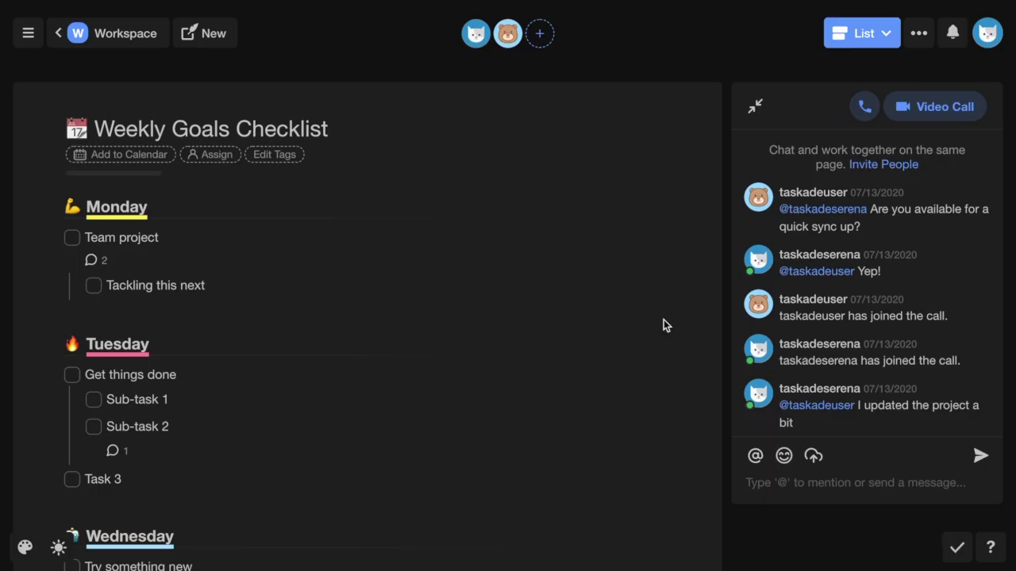
click(919, 33)
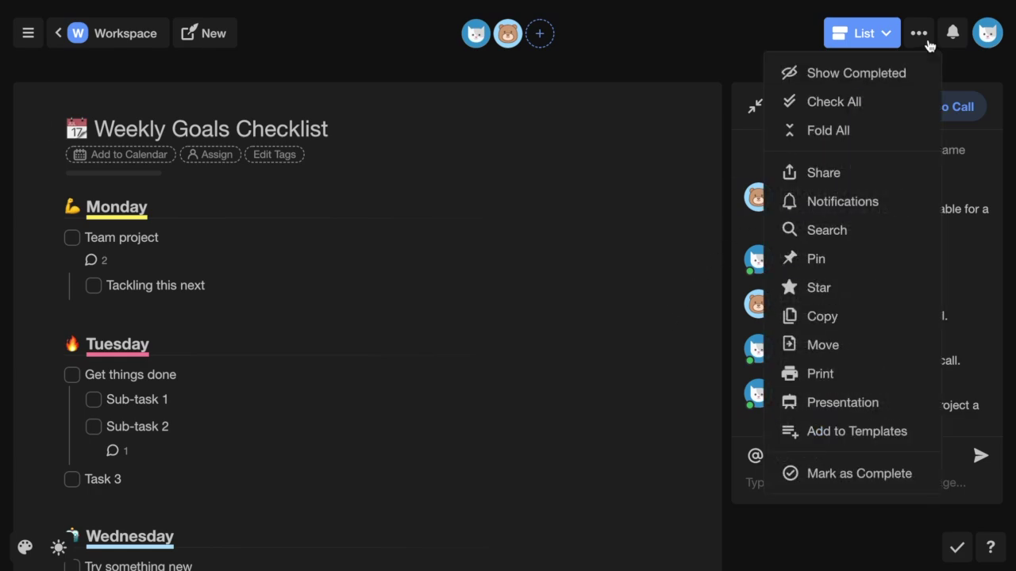
click(880, 127)
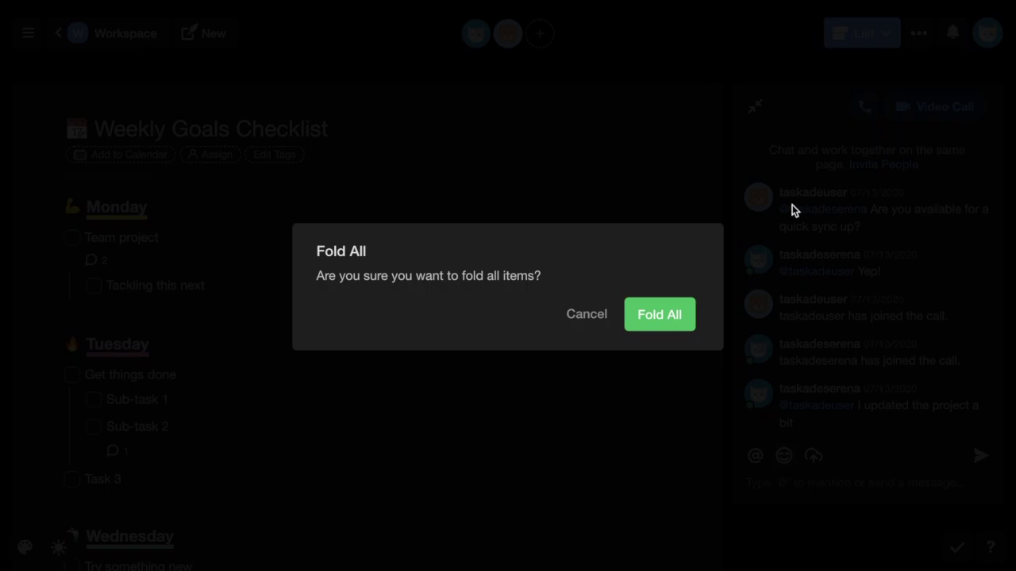
click(686, 310)
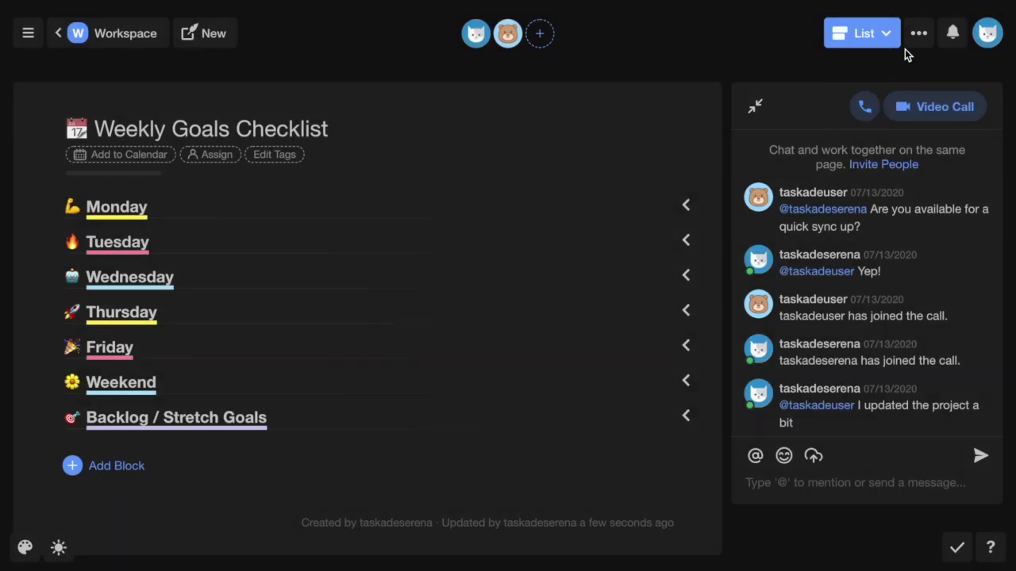
click(918, 33)
click(848, 131)
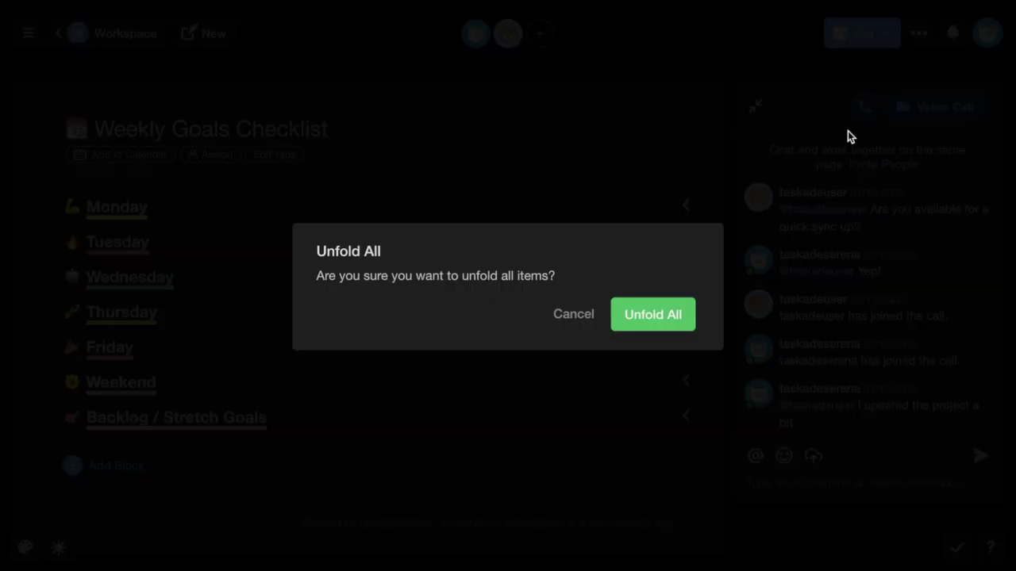
click(673, 315)
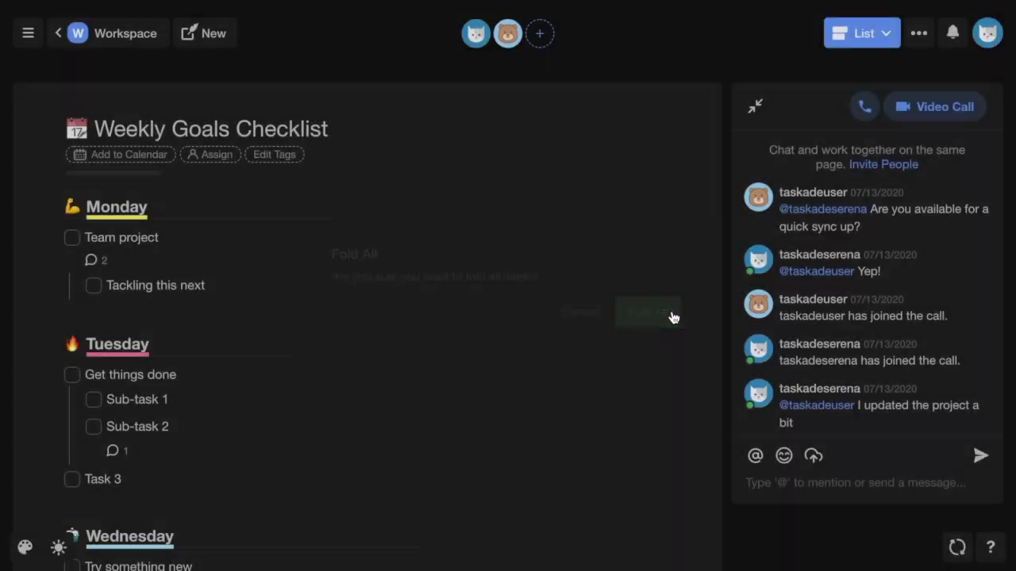
click(919, 38)
Copy the checklist's share link, toggling it view-only and back to editable.
click(897, 176)
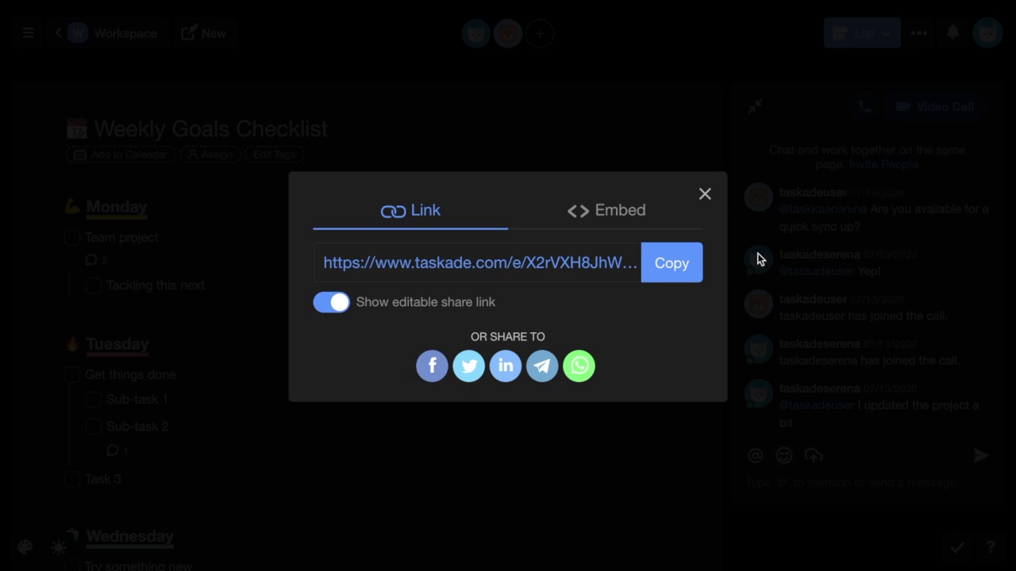
click(672, 265)
click(340, 305)
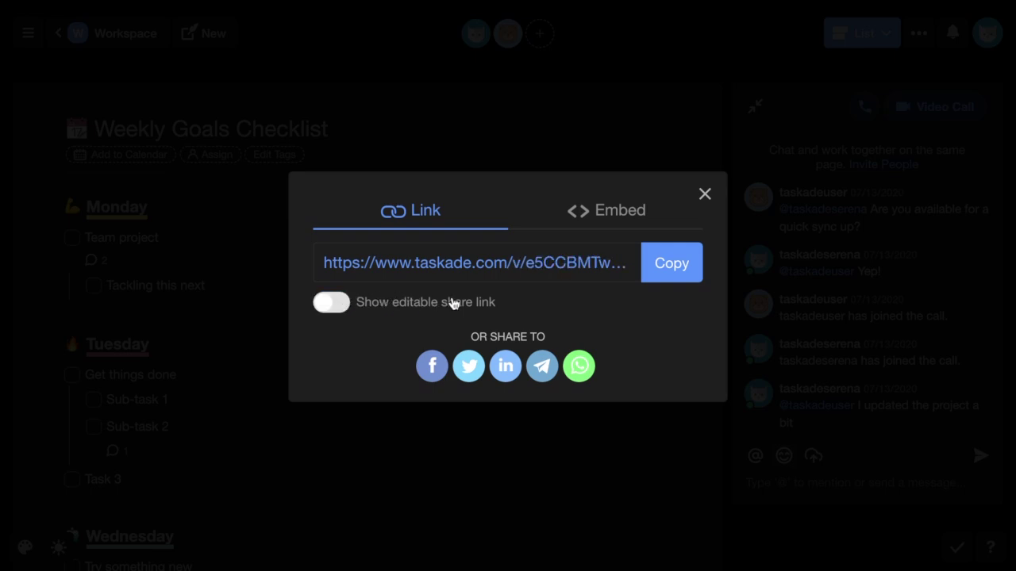
click(665, 263)
click(359, 309)
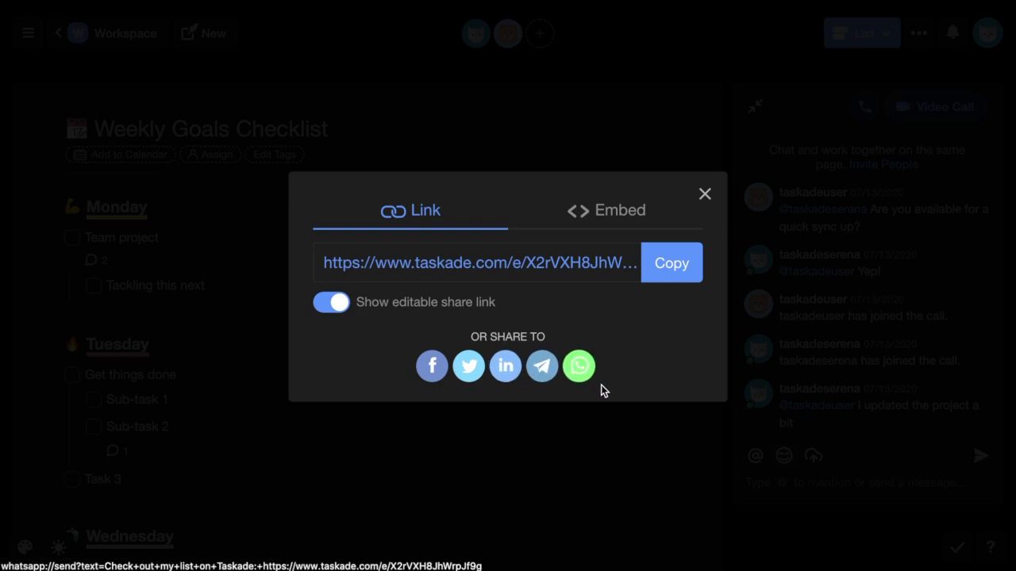
Copy the checklist's editable embed code and close the share dialog.
click(612, 210)
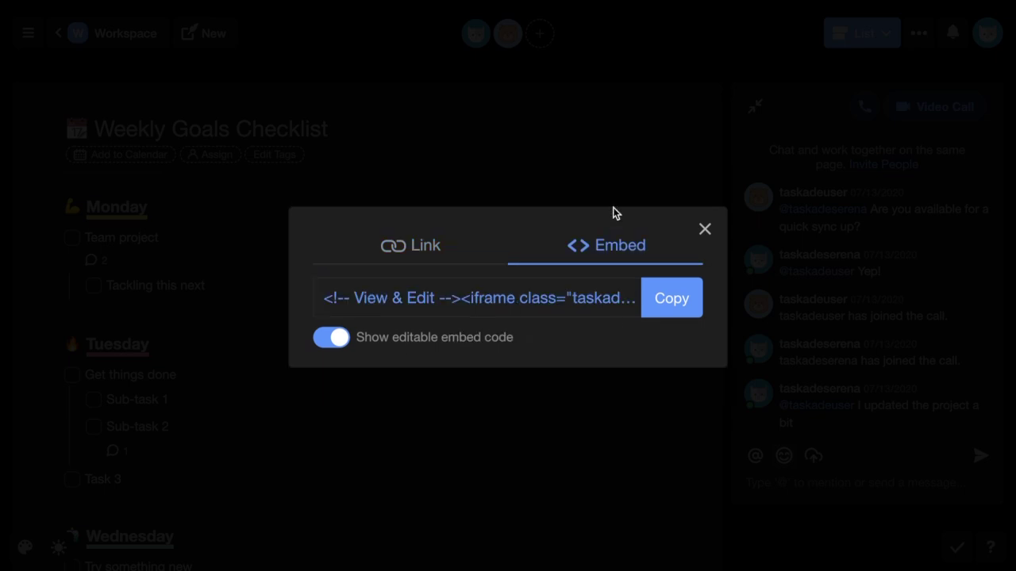
click(671, 300)
click(680, 163)
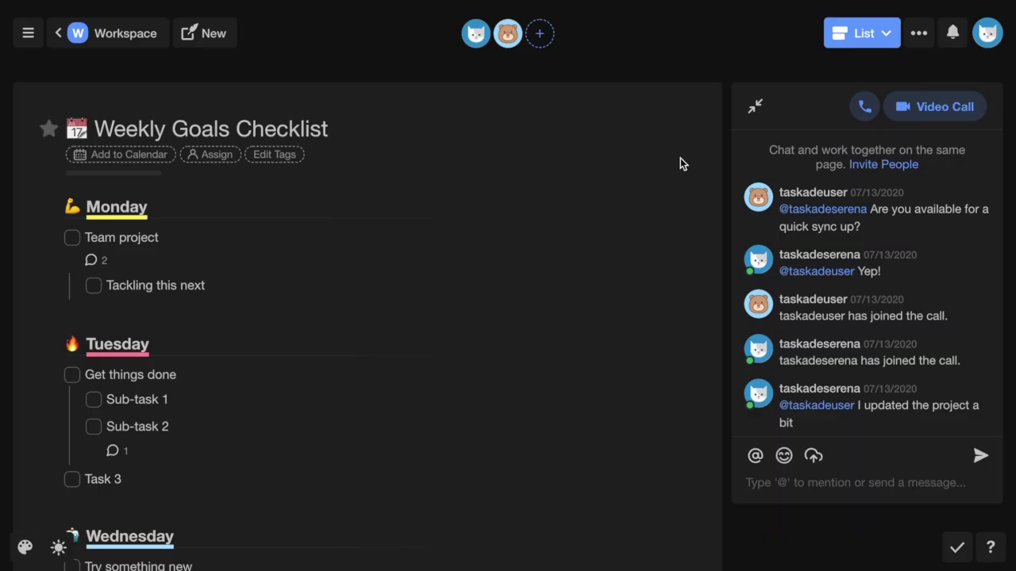
click(909, 44)
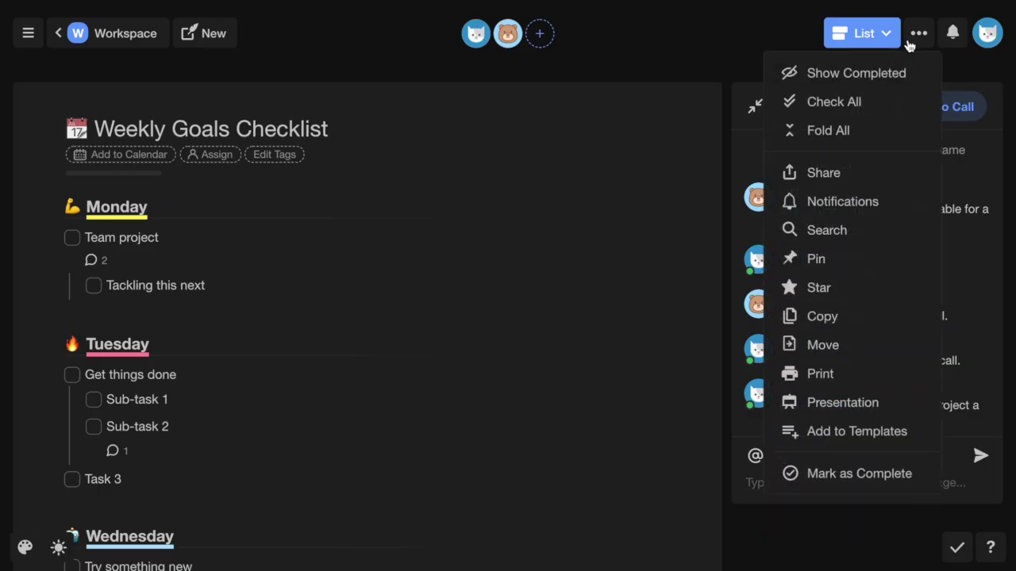
click(903, 205)
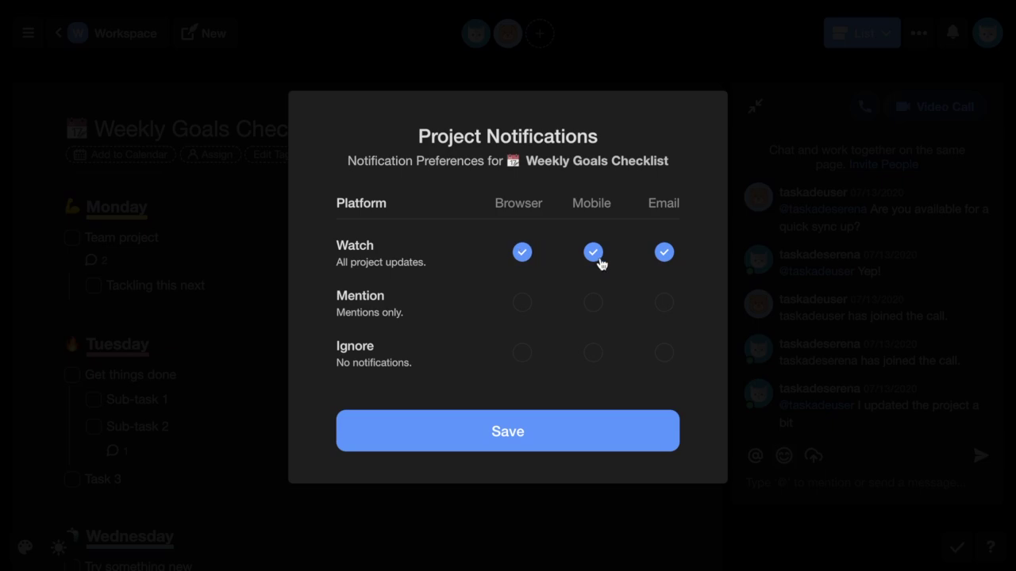
click(736, 246)
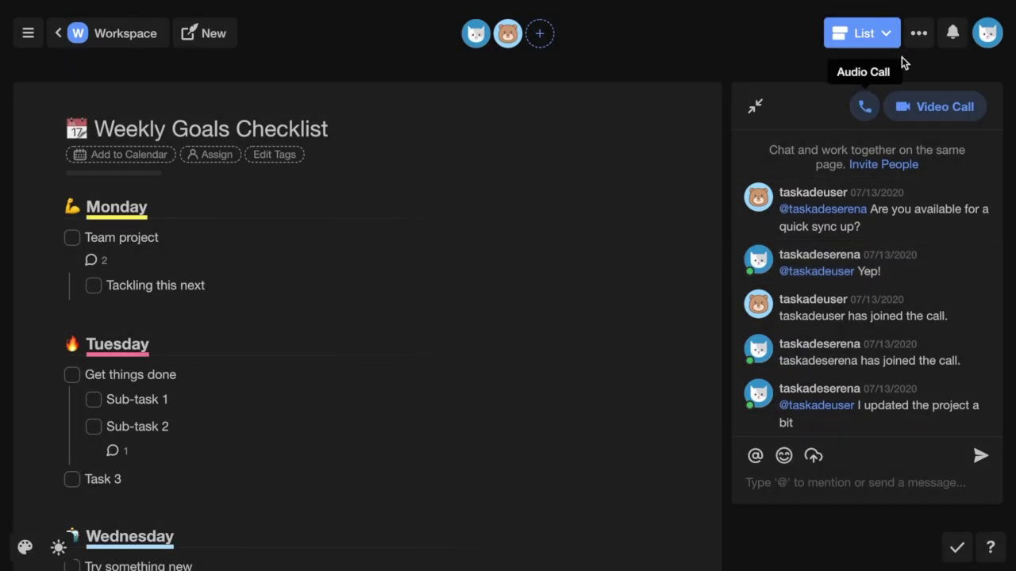
click(918, 34)
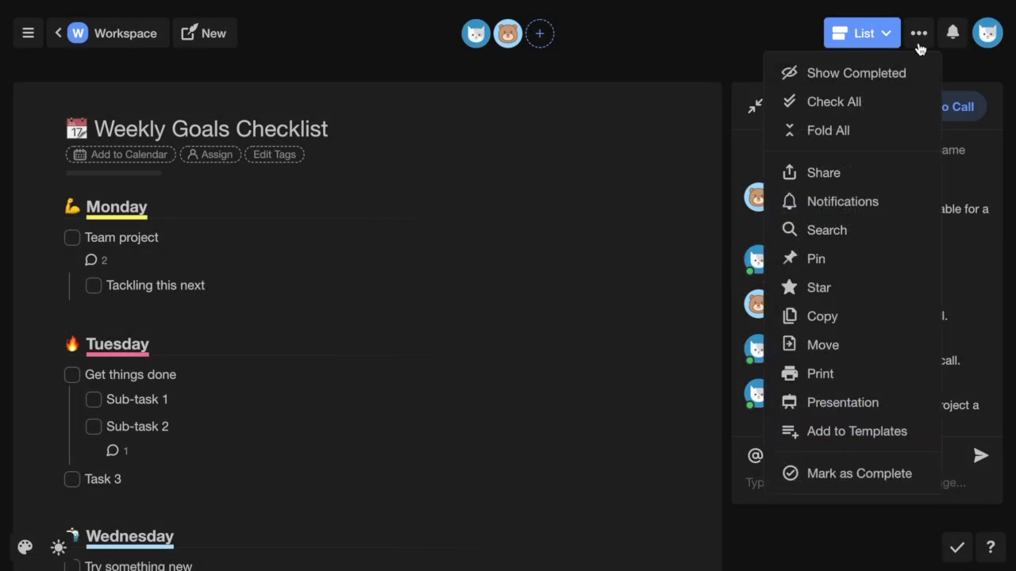
click(892, 237)
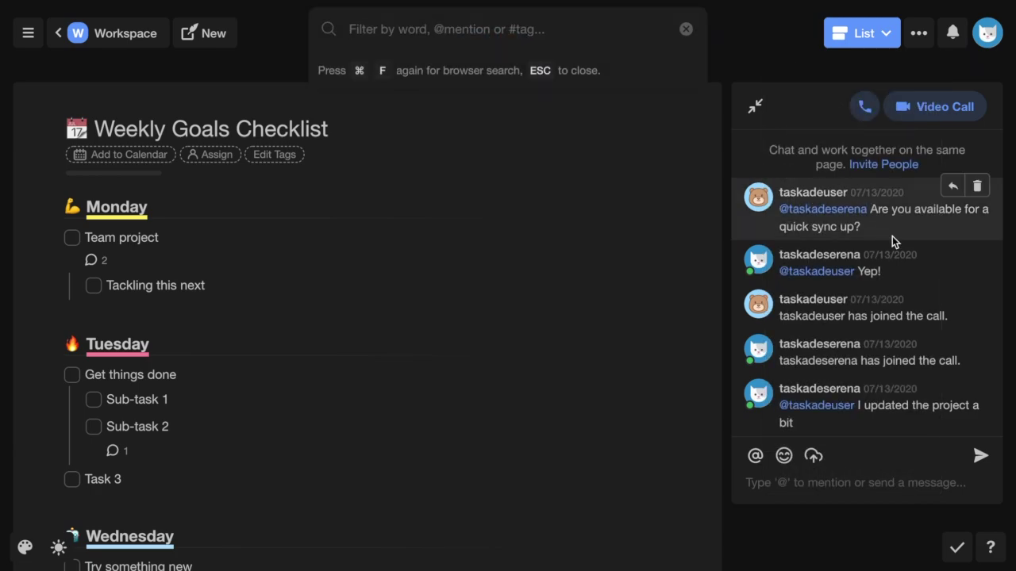
text(friday)
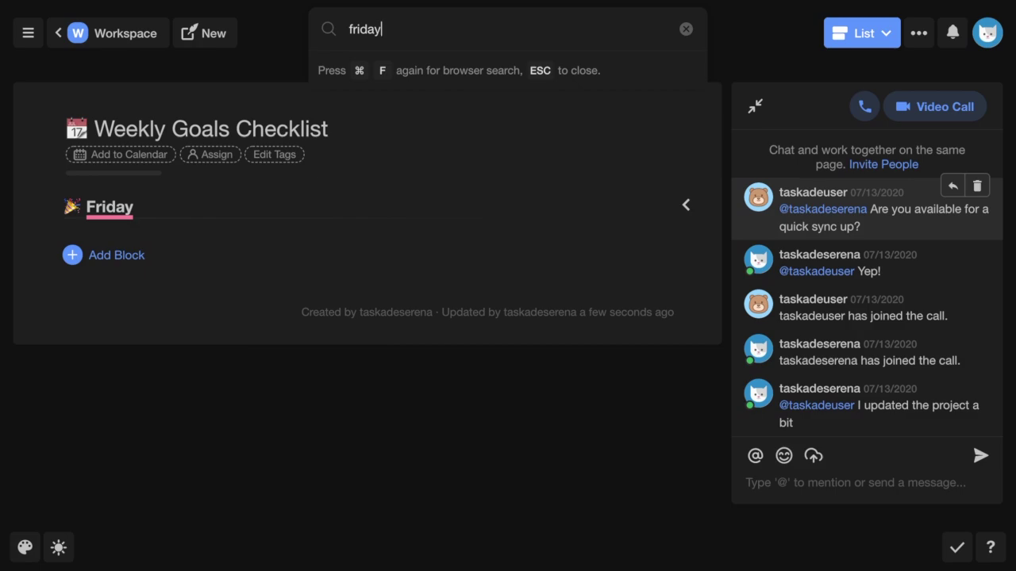
click(685, 32)
click(685, 32)
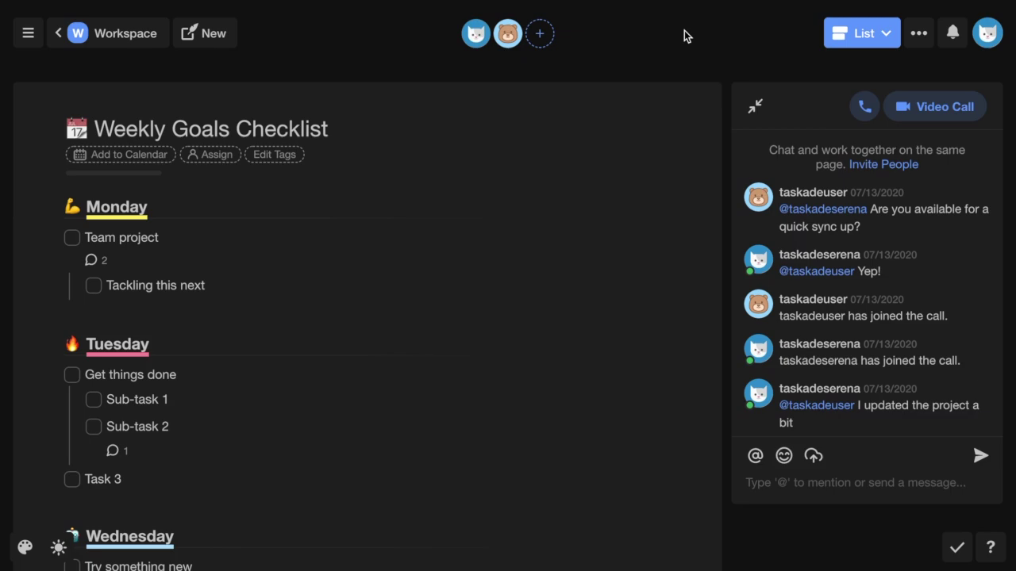
Return to the Workspace project list and pin Weekly Goals Checklist to the top.
click(121, 50)
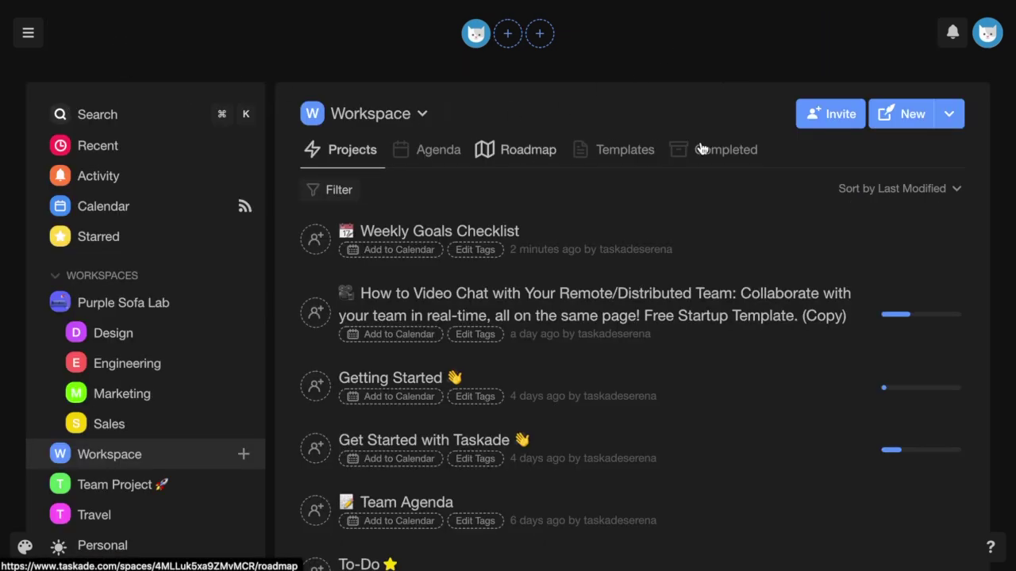
mouse_move(947, 243)
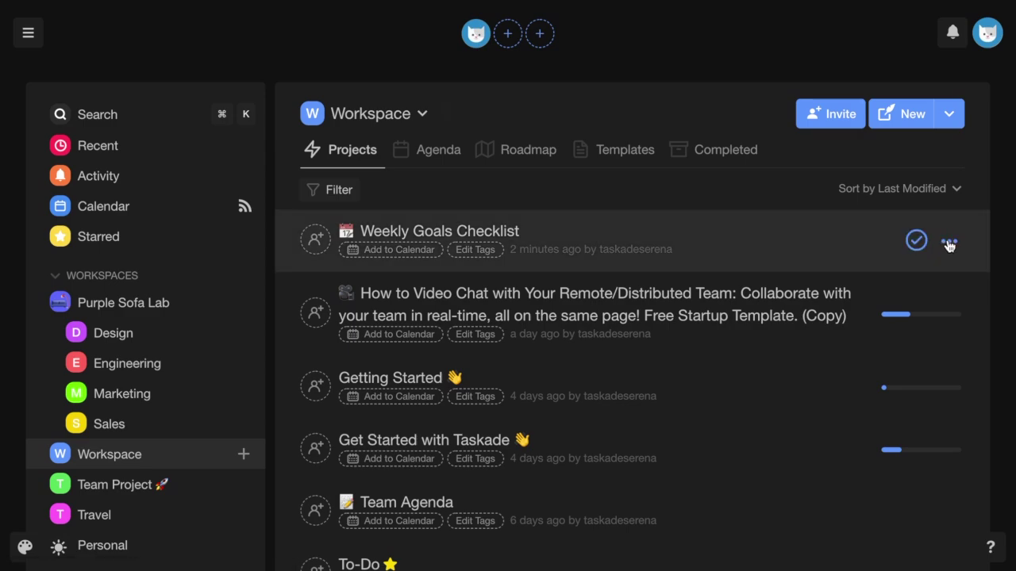
click(949, 243)
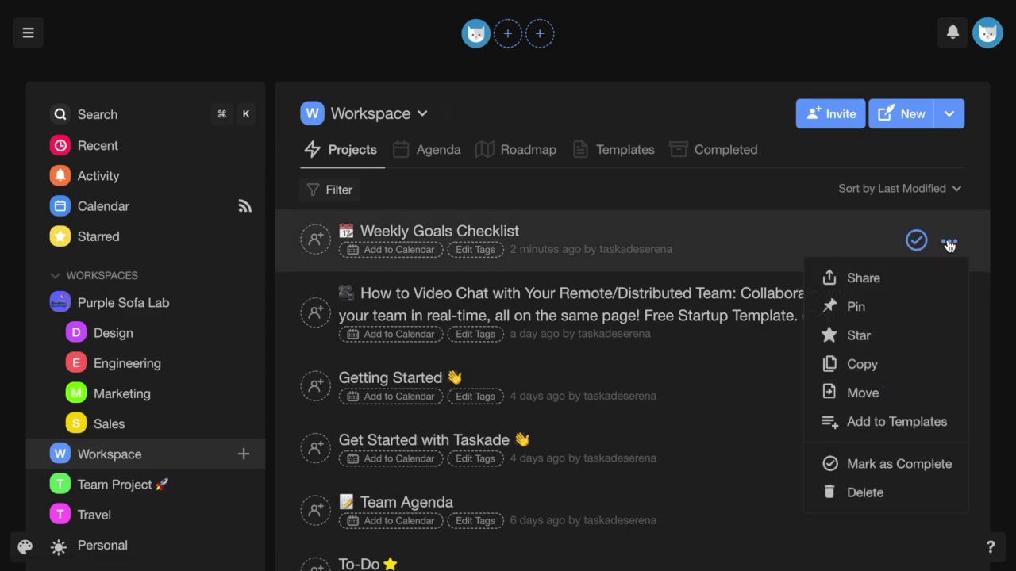
click(903, 315)
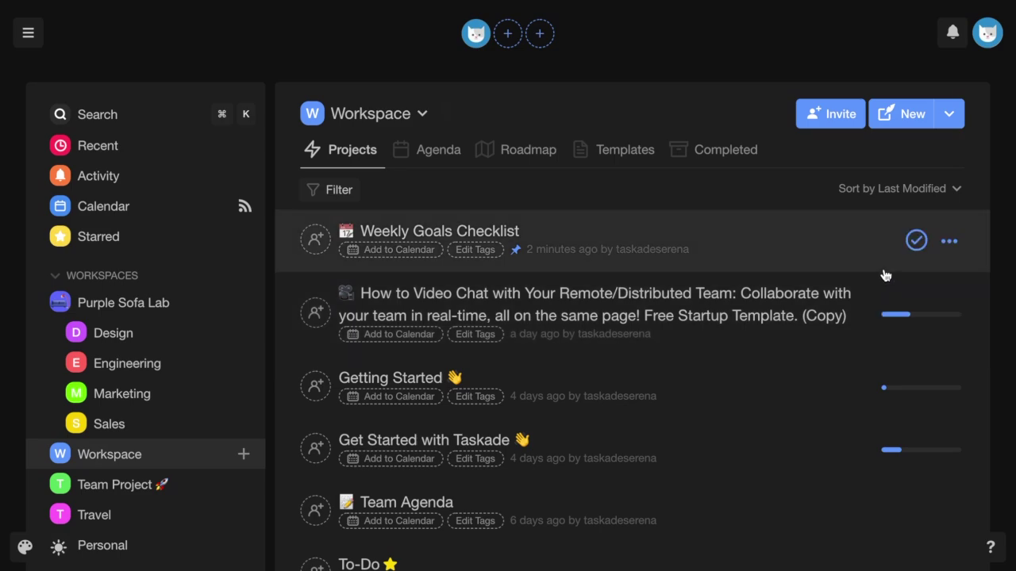
Star Weekly Goals Checklist, confirm it appears under Starred beside To-Do, then return to Workspace.
click(949, 246)
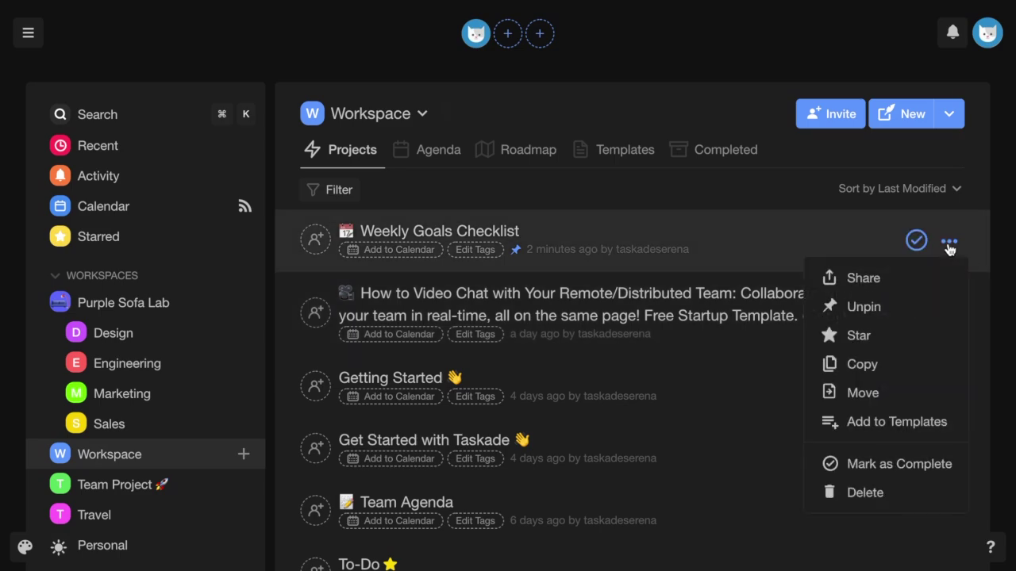
click(908, 341)
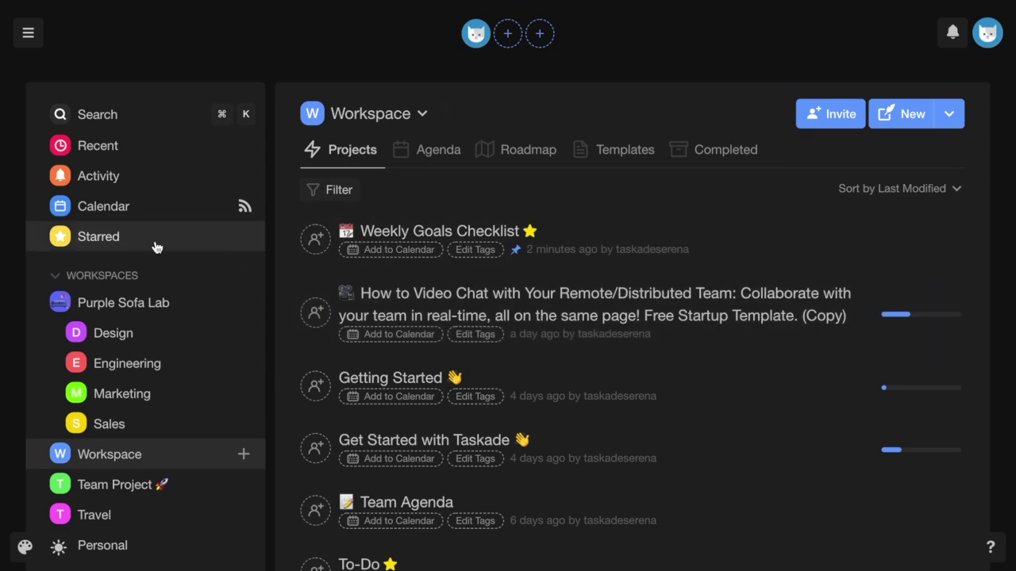
click(156, 247)
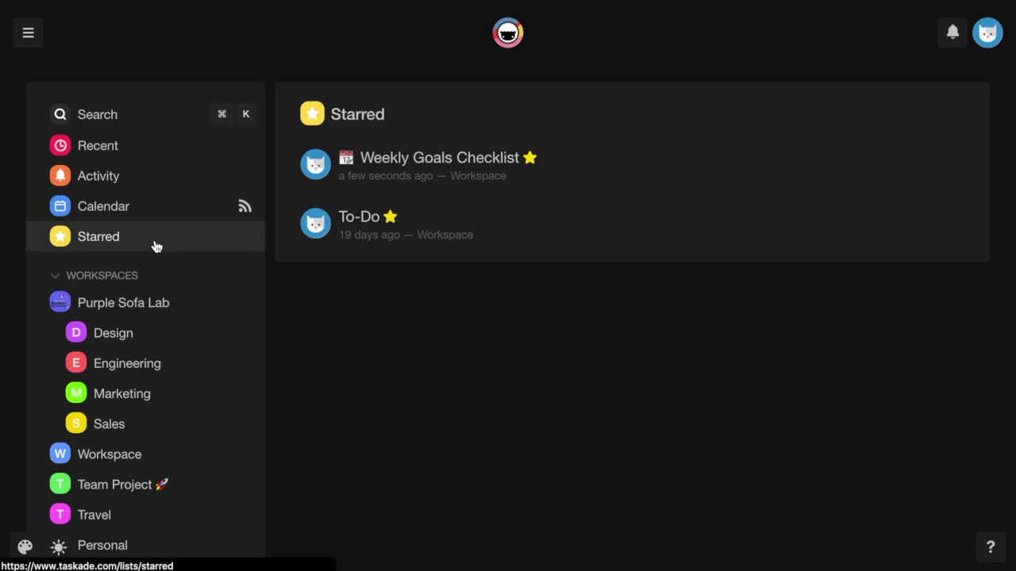
click(176, 460)
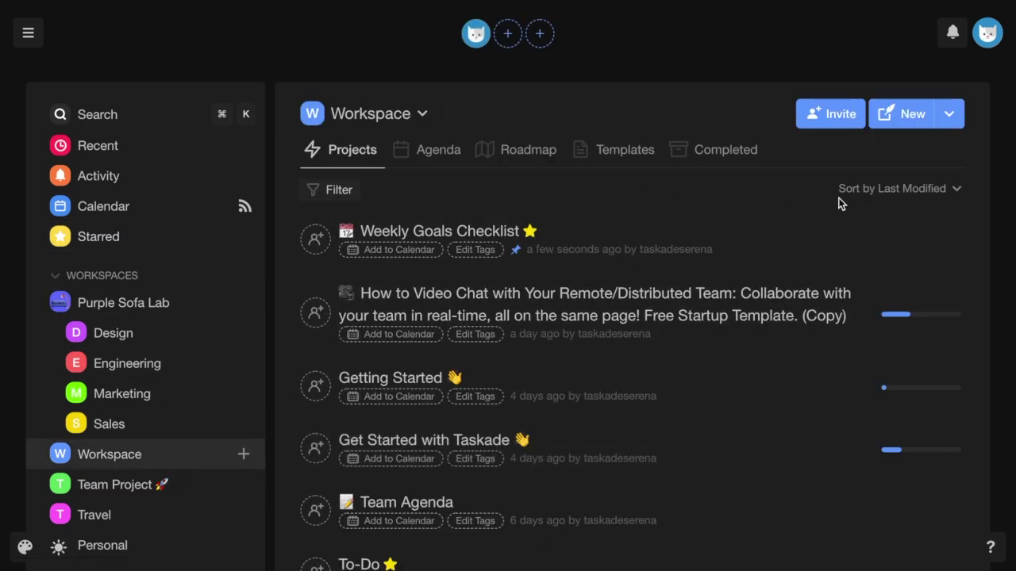
Duplicate Weekly Goals Checklist into Purple Sofa Lab as Weekly Goals Checklist (Copy).
mouse_move(958, 233)
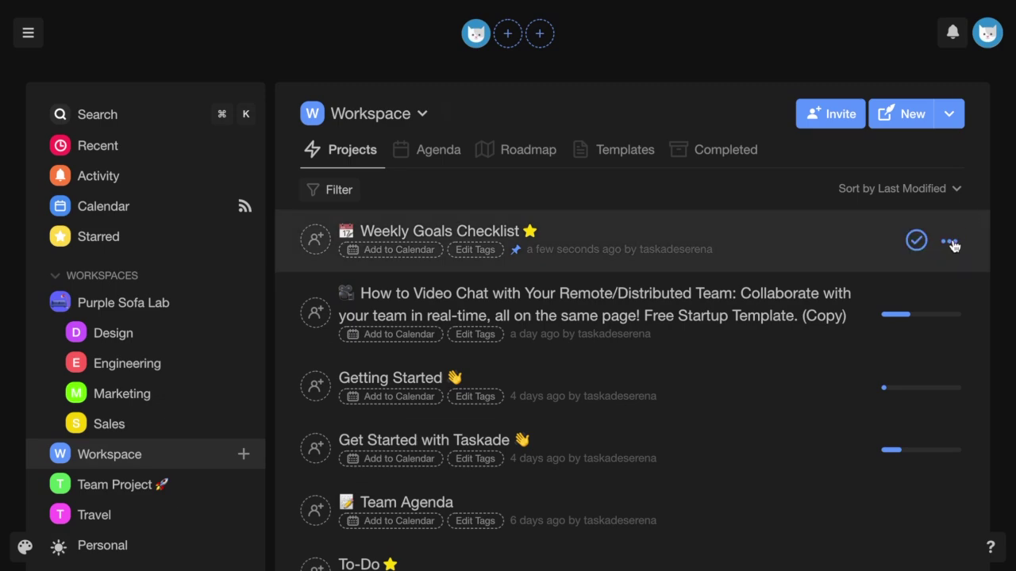
click(950, 243)
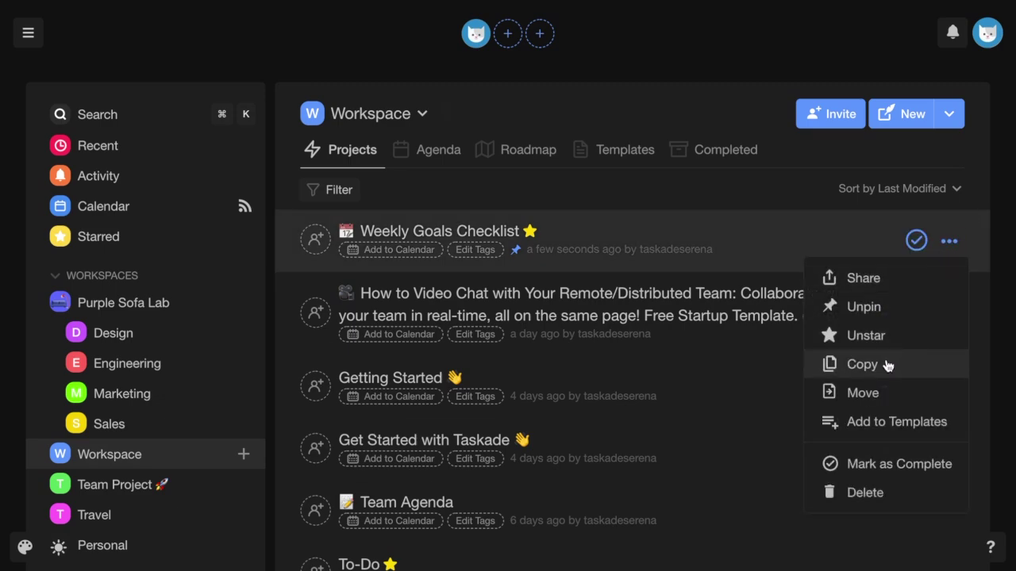
click(862, 364)
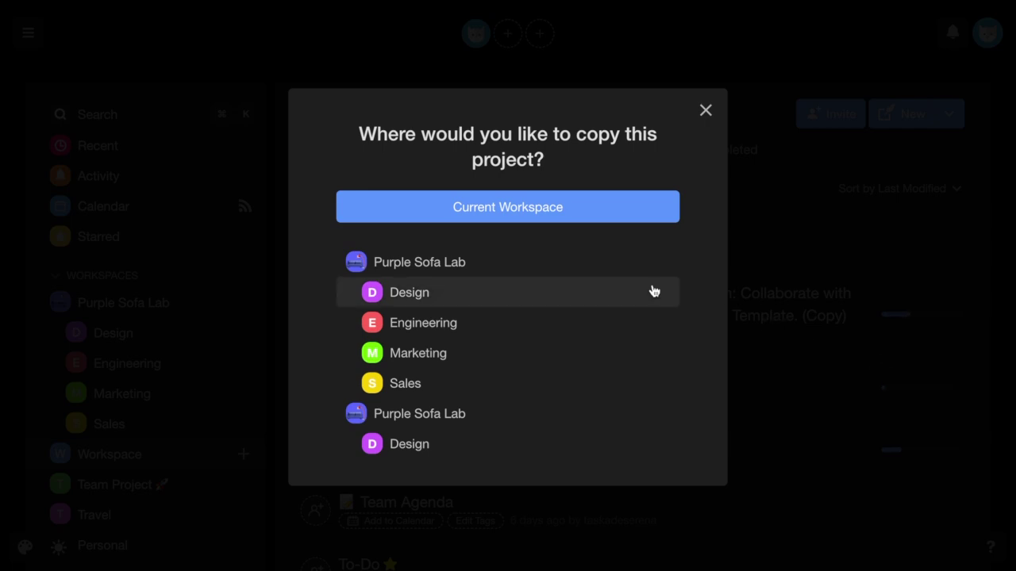
click(560, 262)
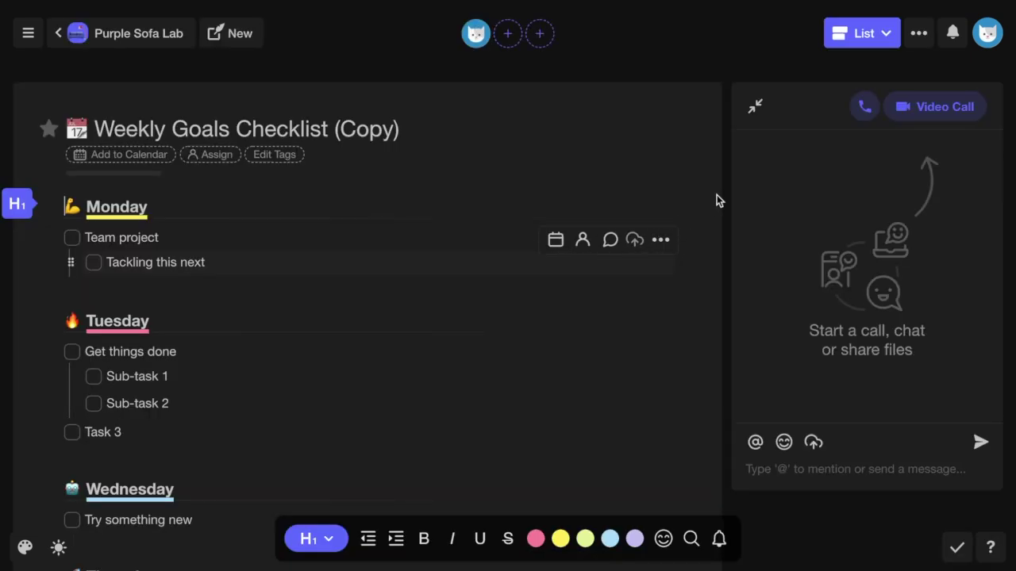
Move Weekly Goals Checklist (Copy) into the Design folder of Purple Sofa Lab.
click(918, 36)
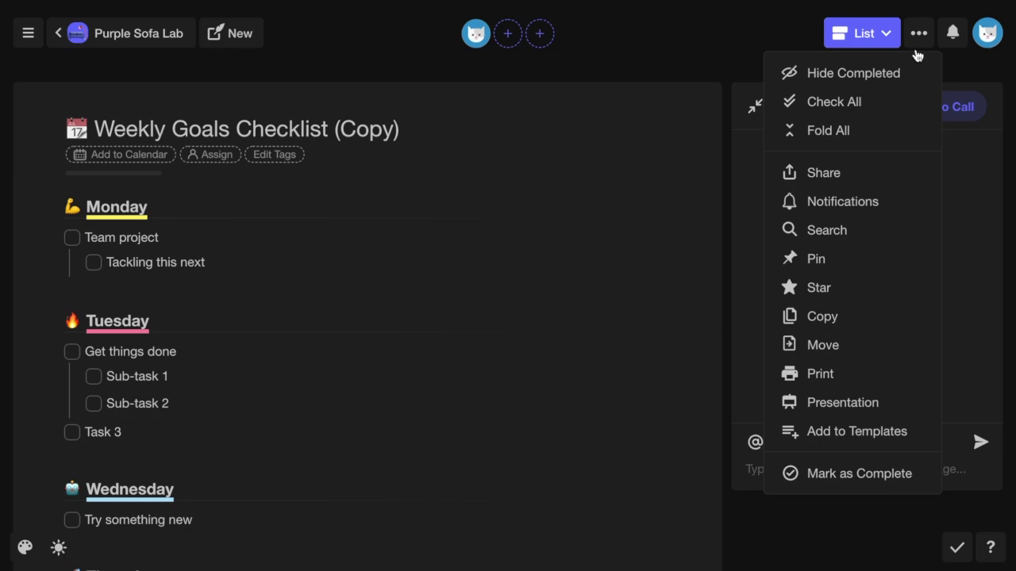
click(867, 350)
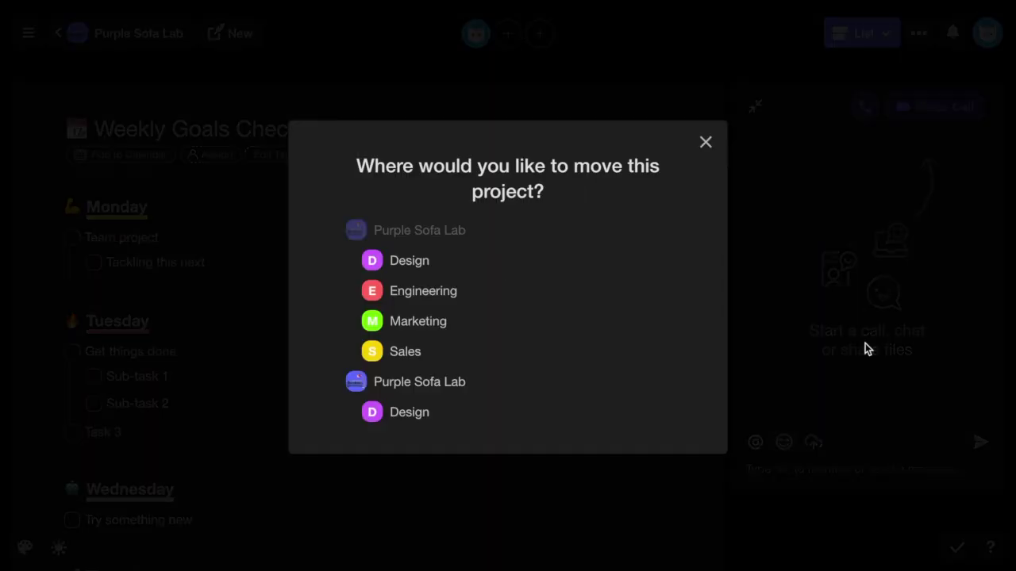
click(440, 262)
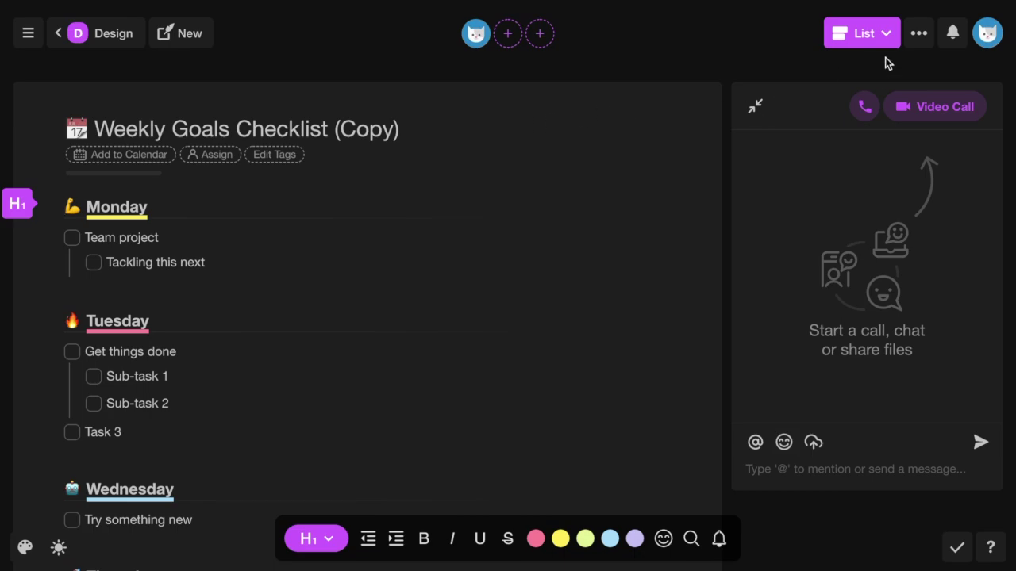
click(917, 34)
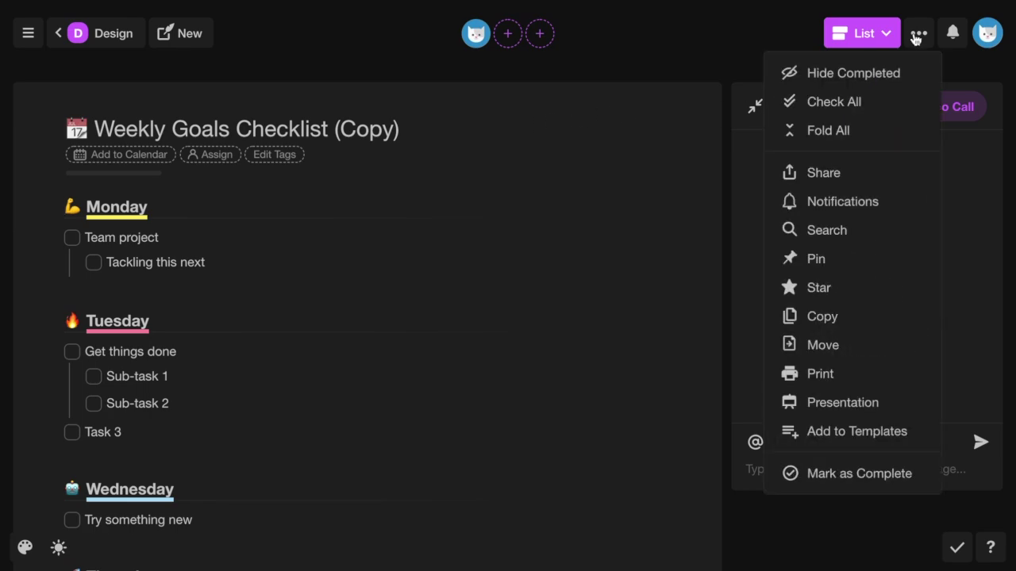
Preview the checklist in print and presentation views, closing each without printing.
click(840, 378)
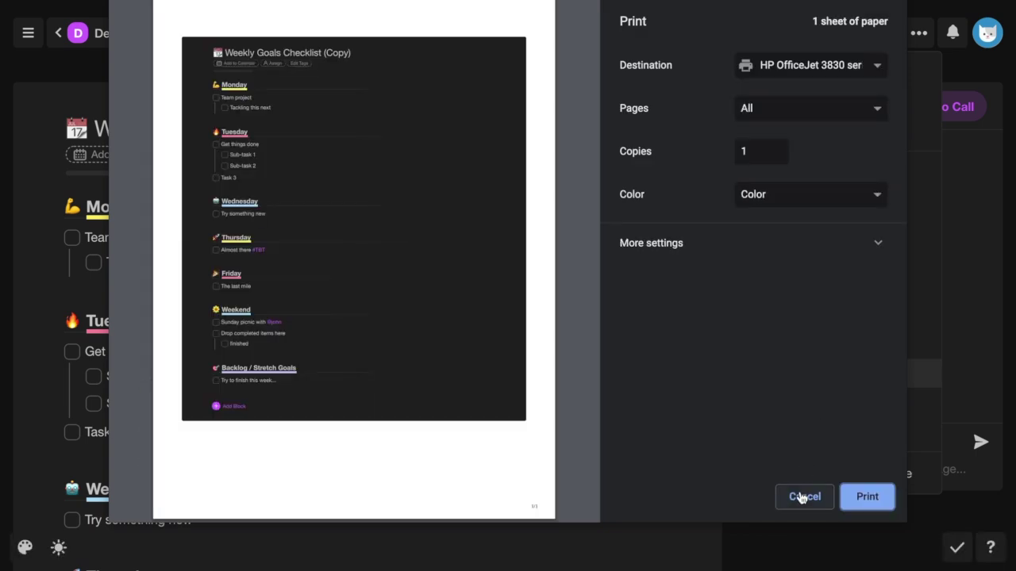
click(804, 497)
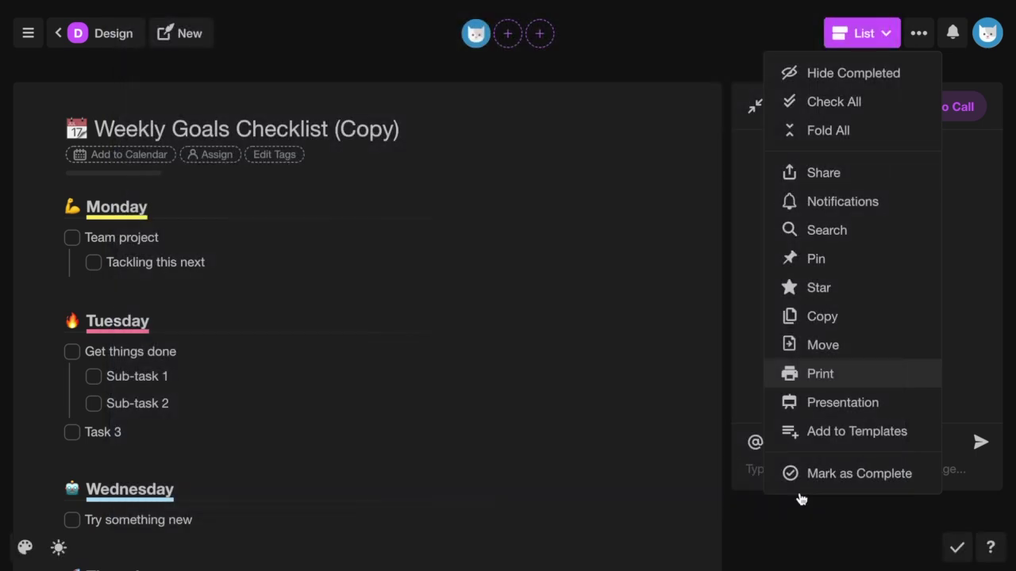
click(919, 34)
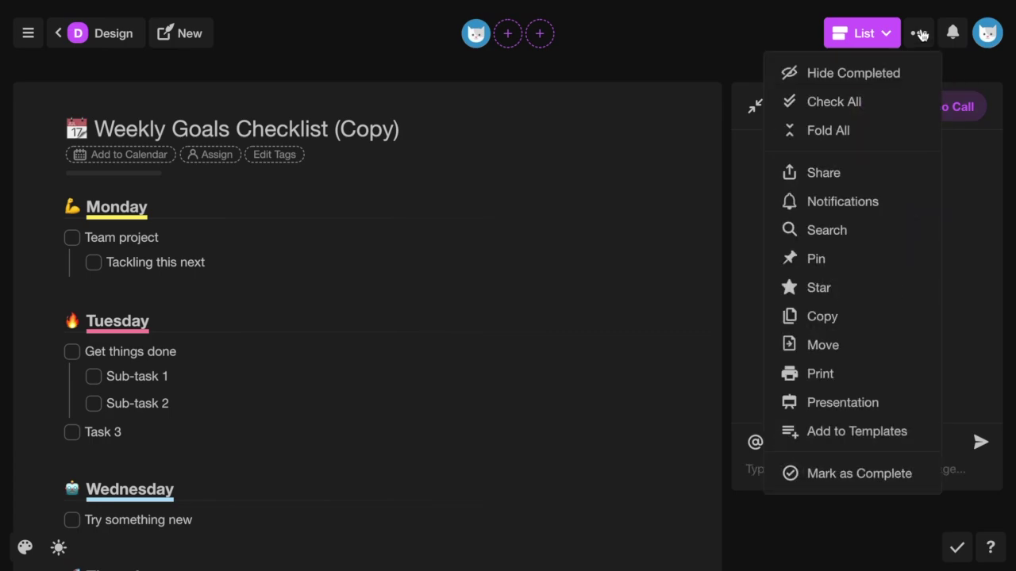
click(913, 405)
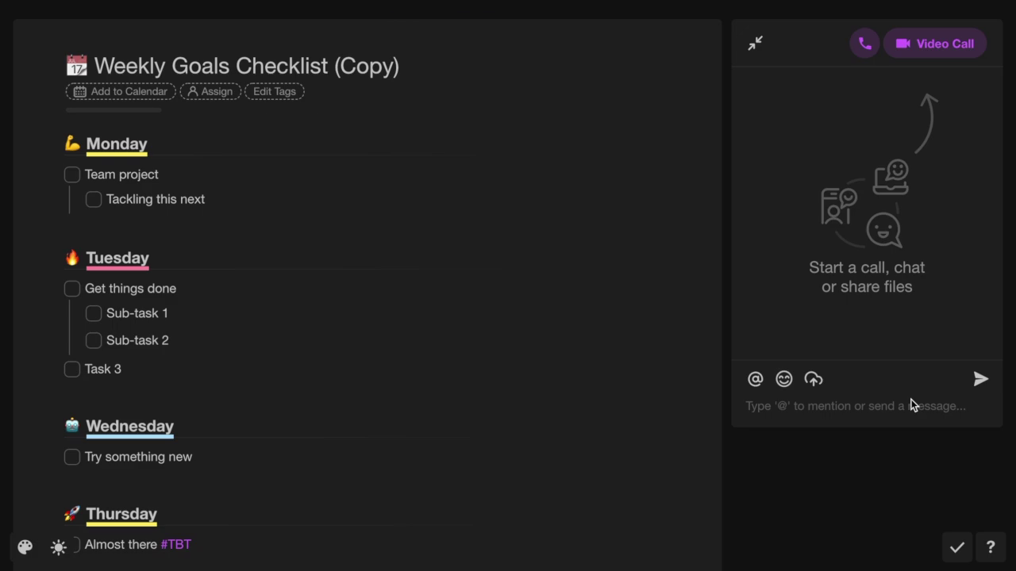
key(Escape)
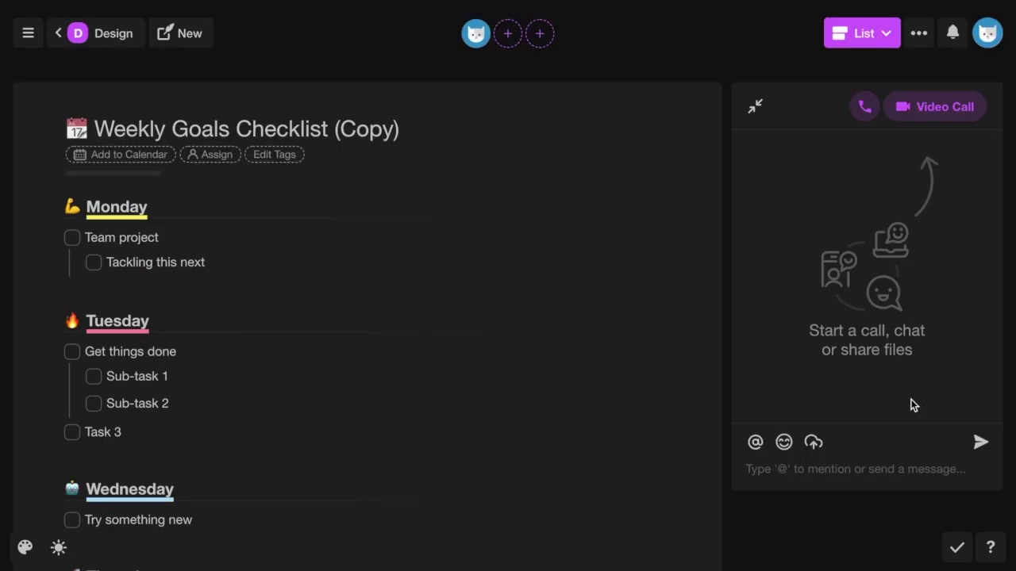
Add the checklist to Templates as Weekly Goals Checklist (Copy) (Copy) and view Design's templates.
click(918, 46)
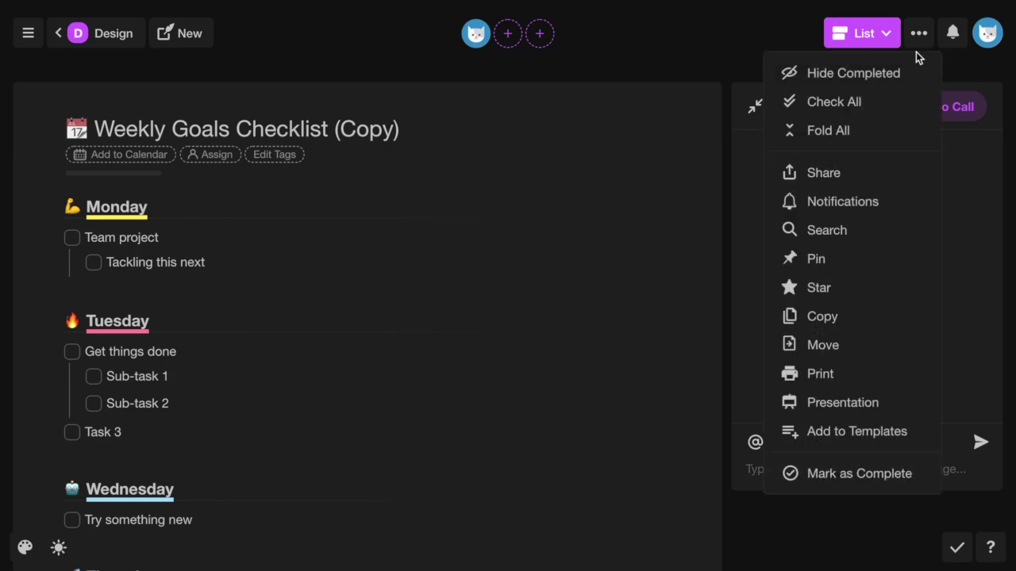
click(913, 431)
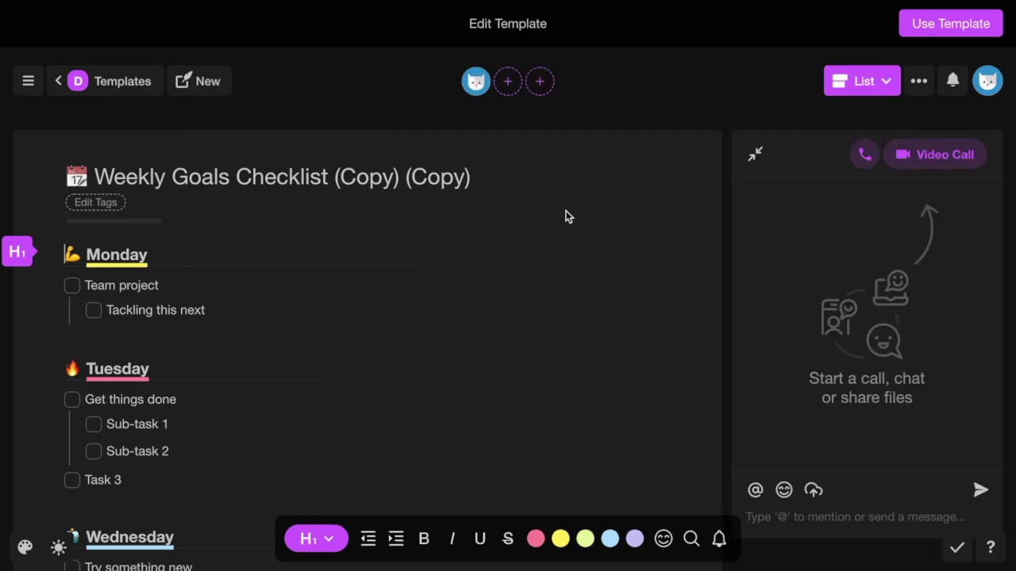
click(136, 82)
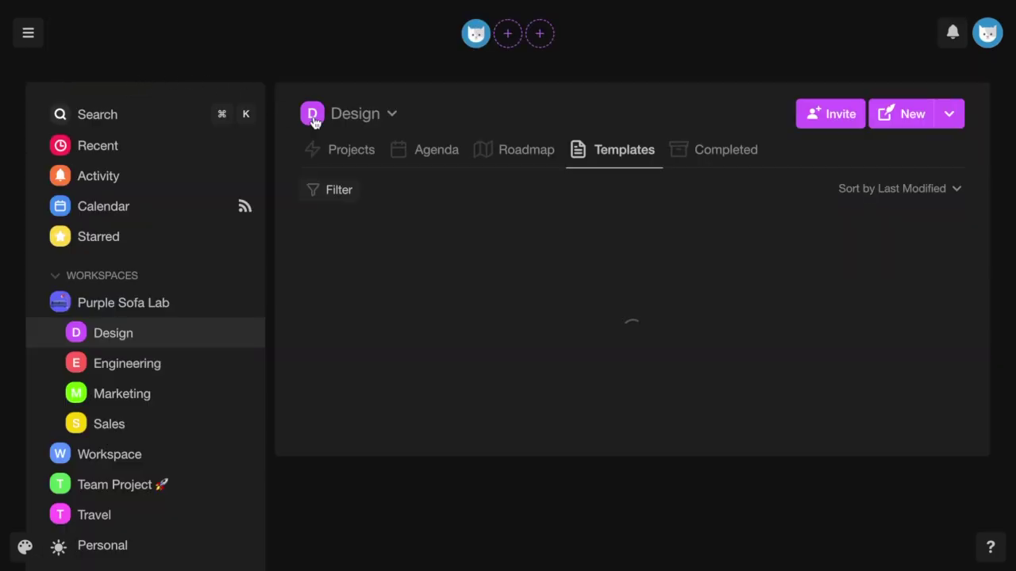
Mark Weekly Goals Checklist (Copy) complete, check Design's Completed tab, then open the Cmd+K switcher.
click(346, 152)
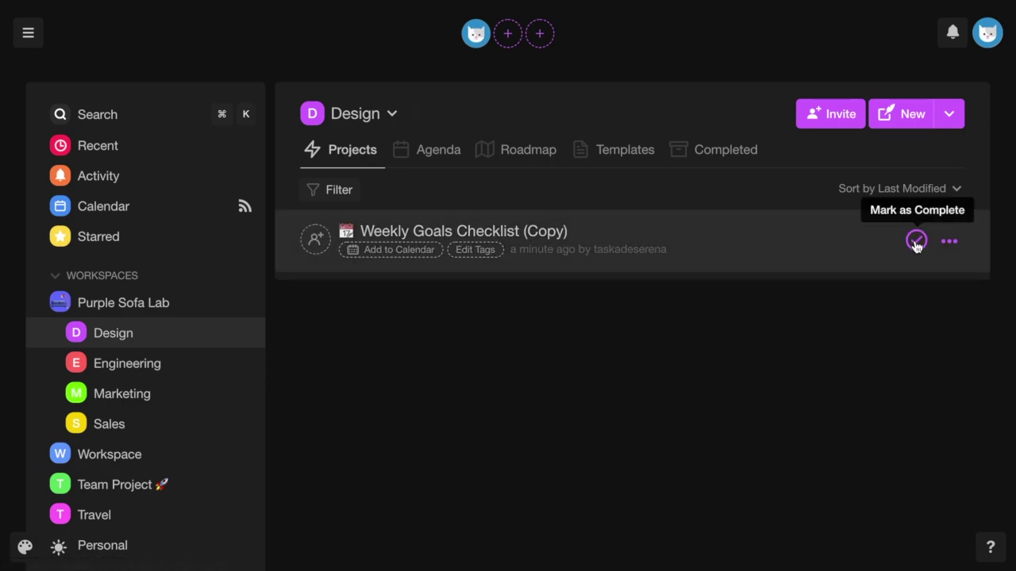
click(917, 240)
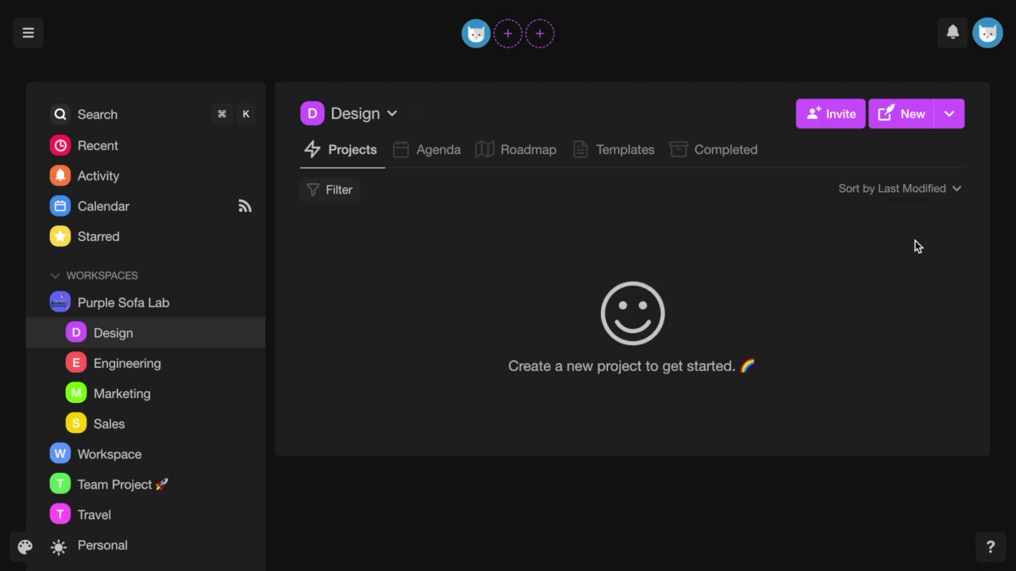
click(738, 150)
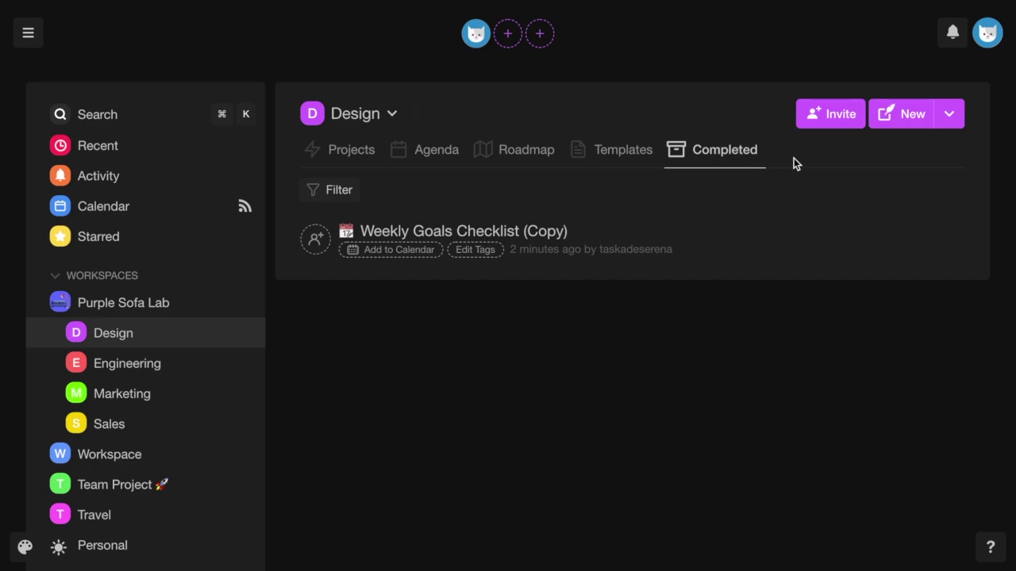
key(super+k)
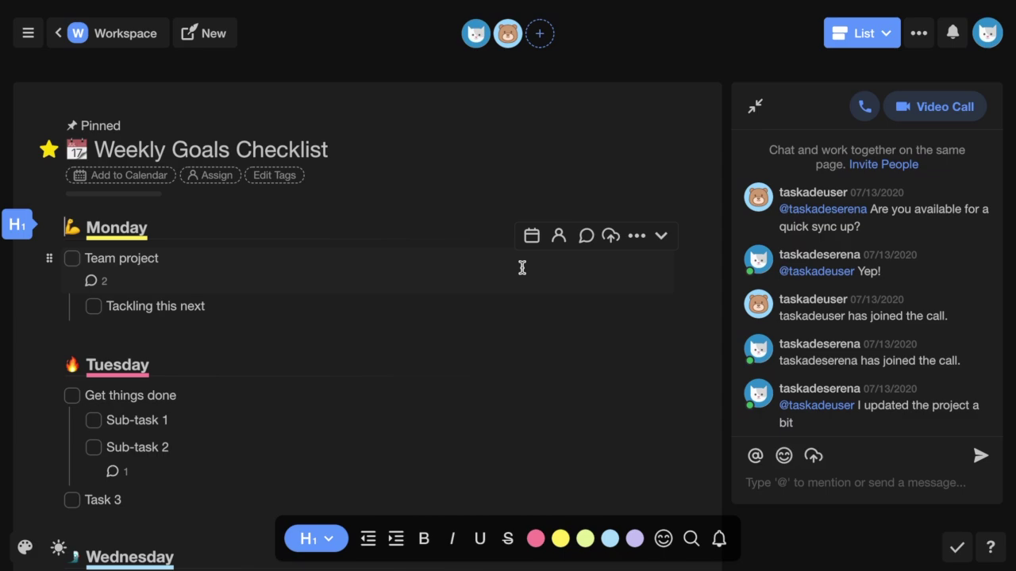
Try and close the checklist's filter search, then open global Search from the Workspace sidebar.
click(917, 35)
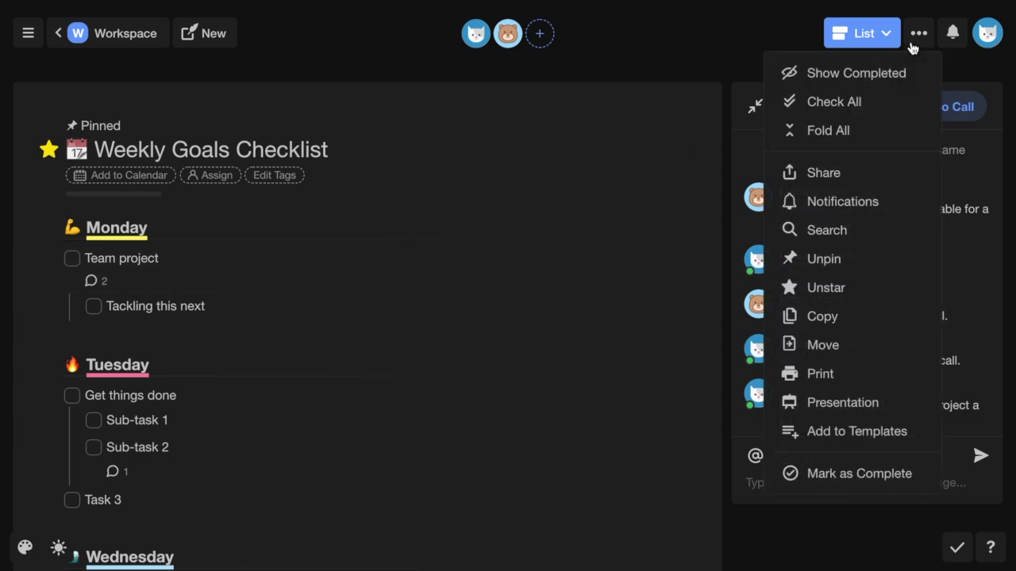
click(862, 235)
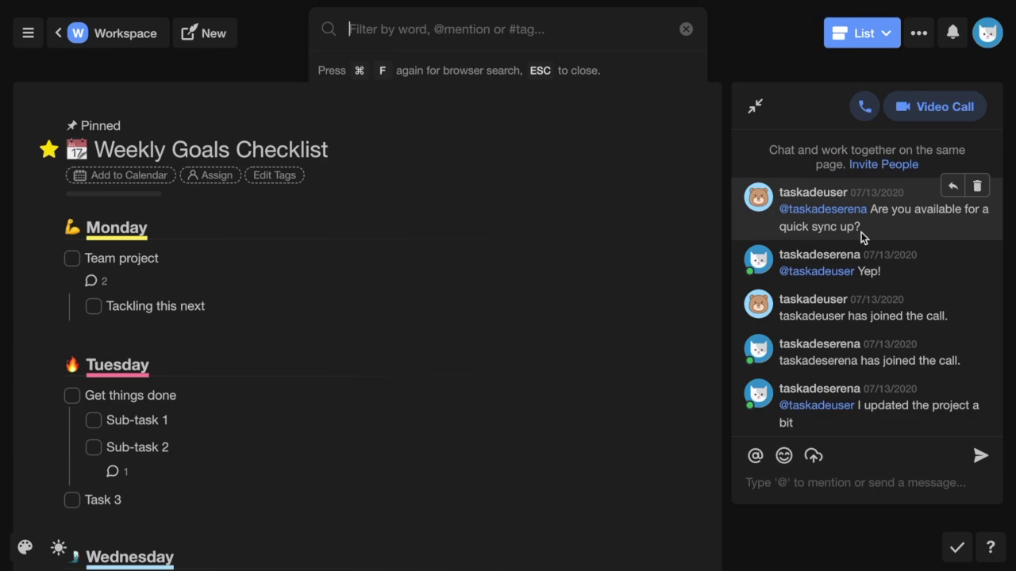
click(685, 30)
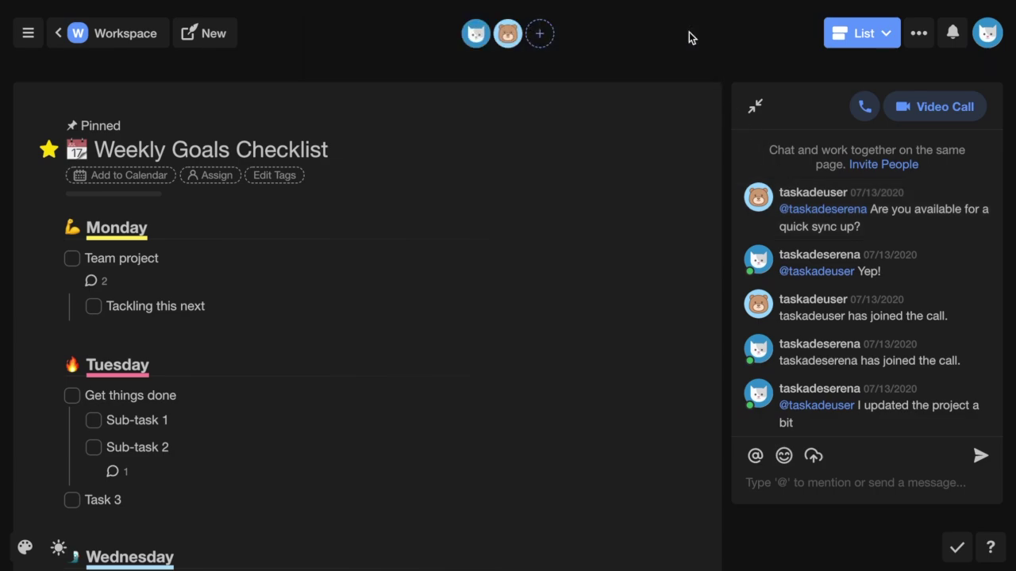
click(98, 45)
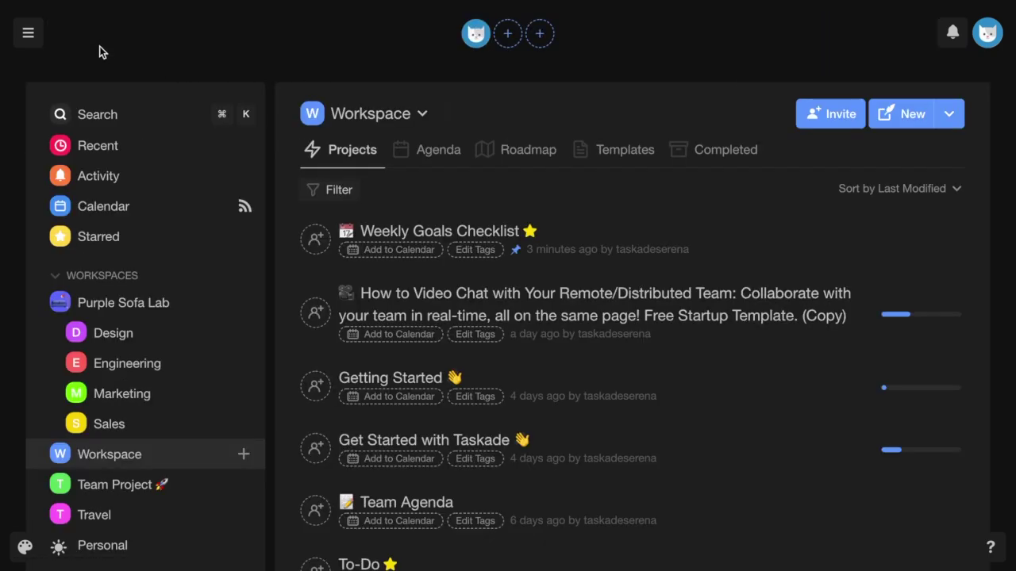
click(133, 117)
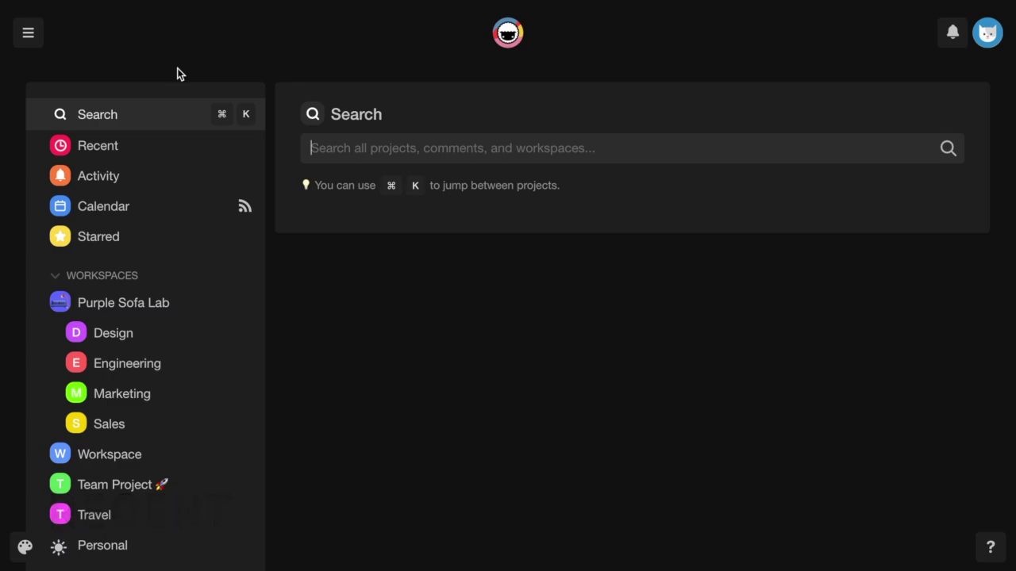
Open the Recent page, view the Owned by anyone filter choices, then open the Activity feed.
click(170, 151)
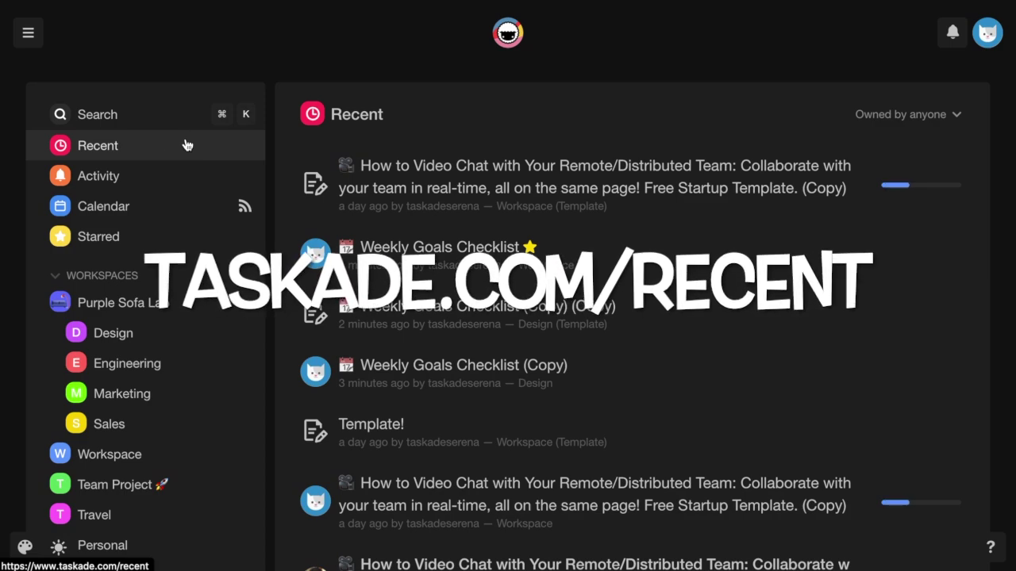
click(958, 116)
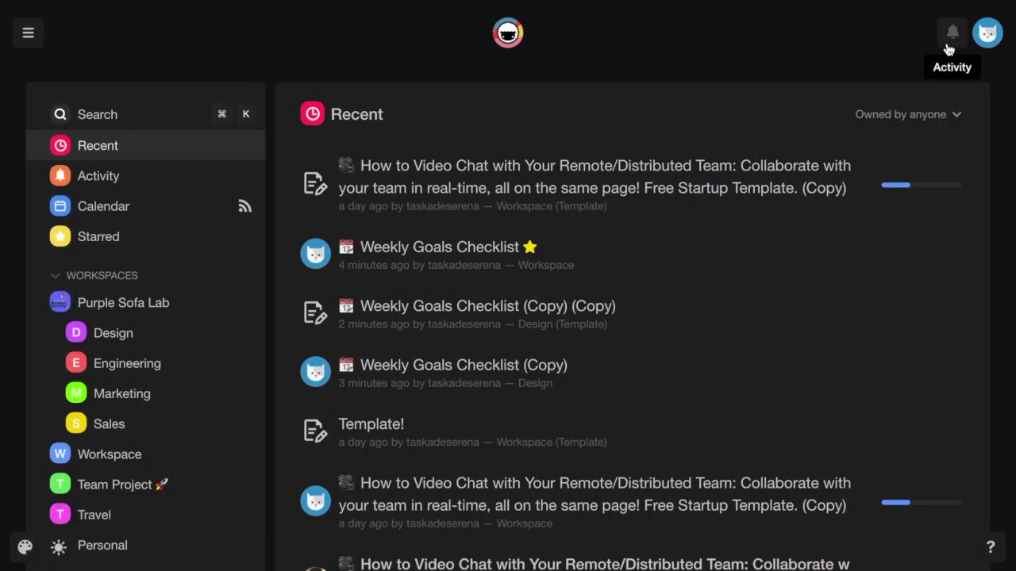
click(948, 46)
Reopen the Activity feed to show Purple Sofa Lab joins, a checklist comment and a due task.
click(952, 40)
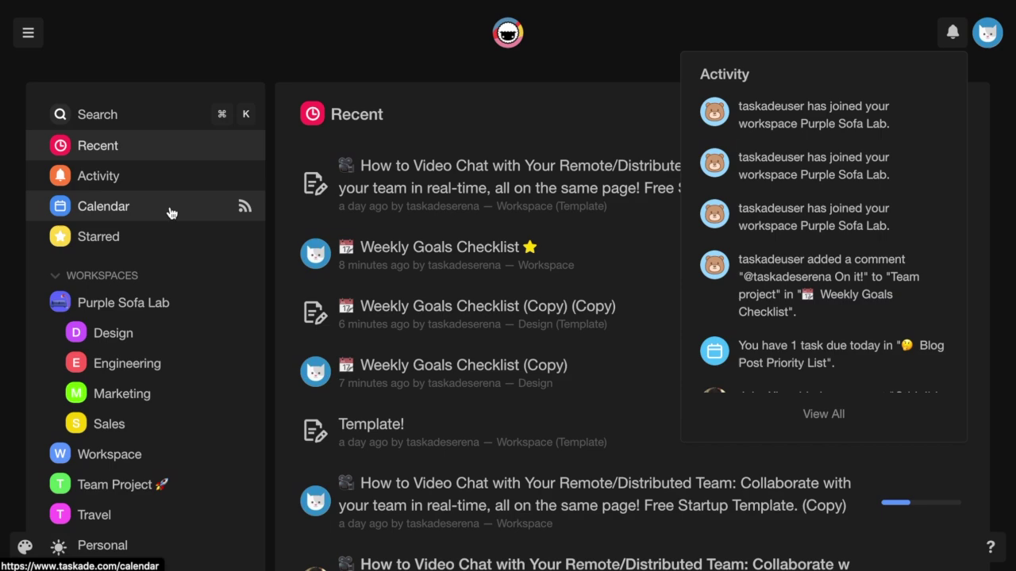
View the task Calendar in Week, Day and Agenda layouts, then open its sync settings.
click(170, 213)
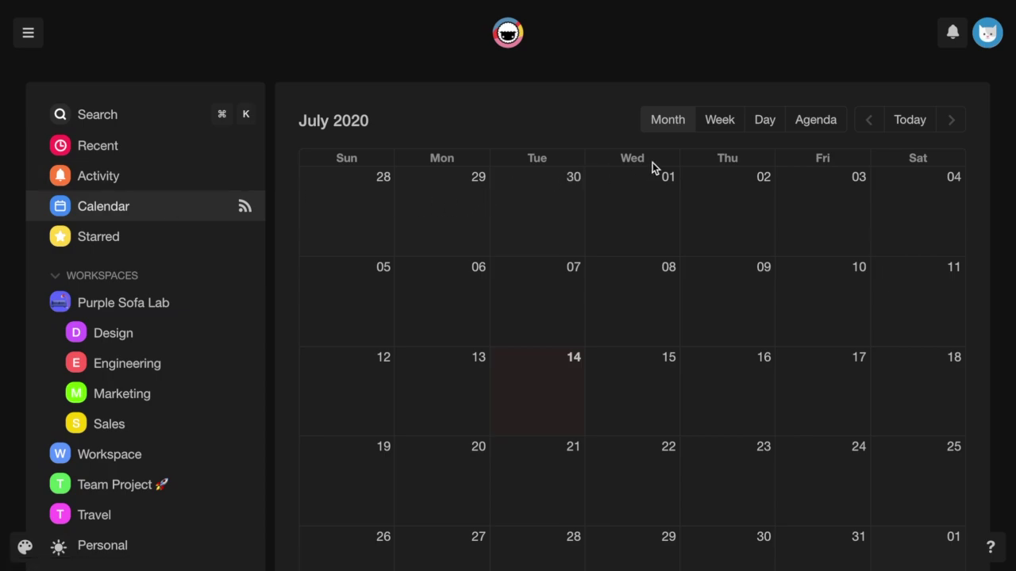
click(720, 120)
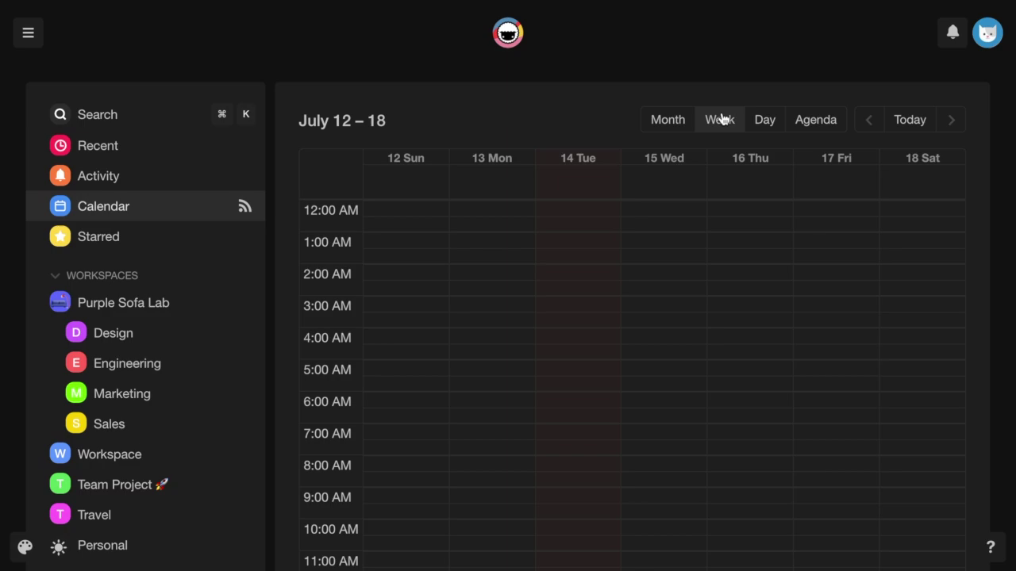
click(765, 120)
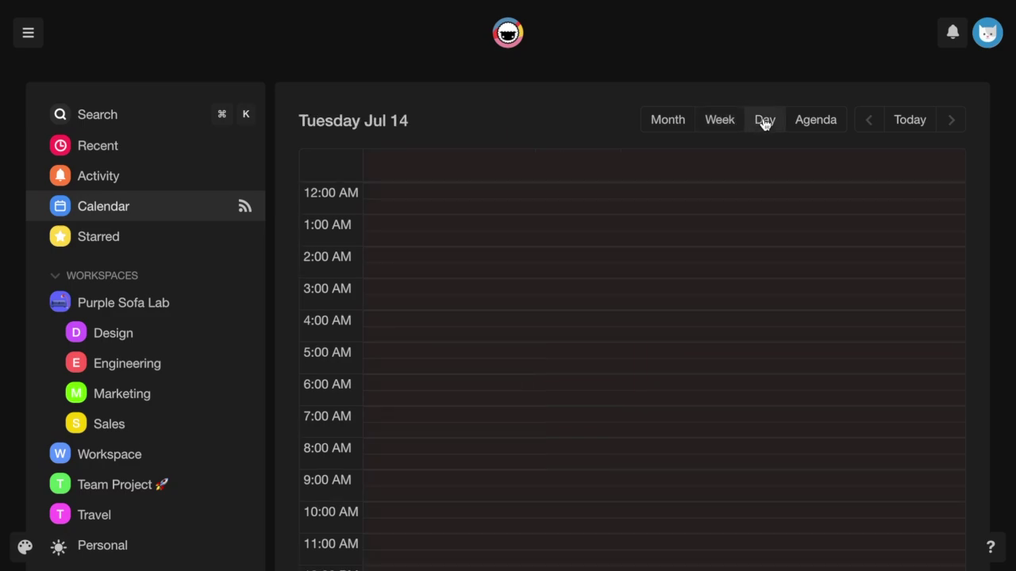
click(816, 125)
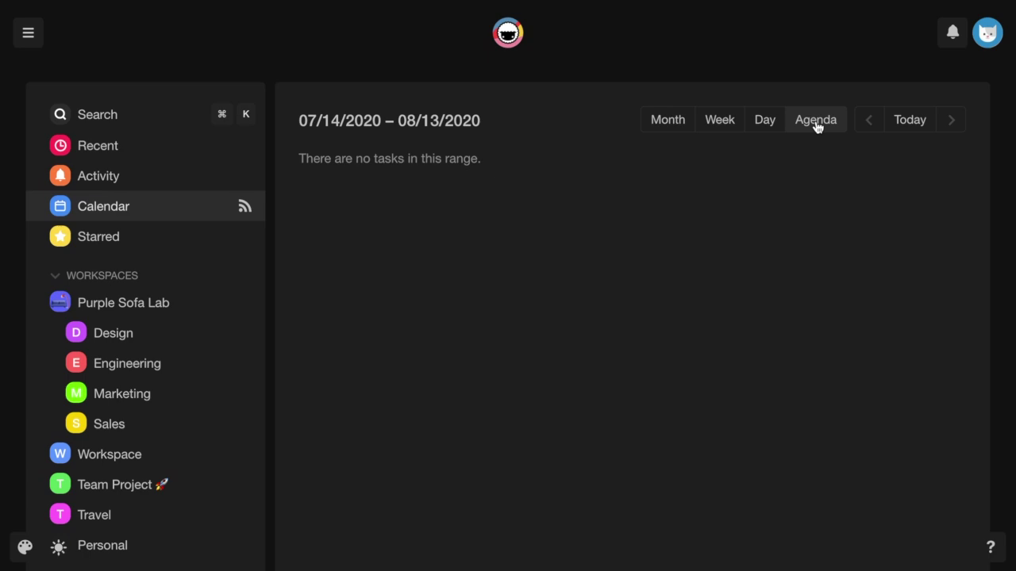
click(244, 208)
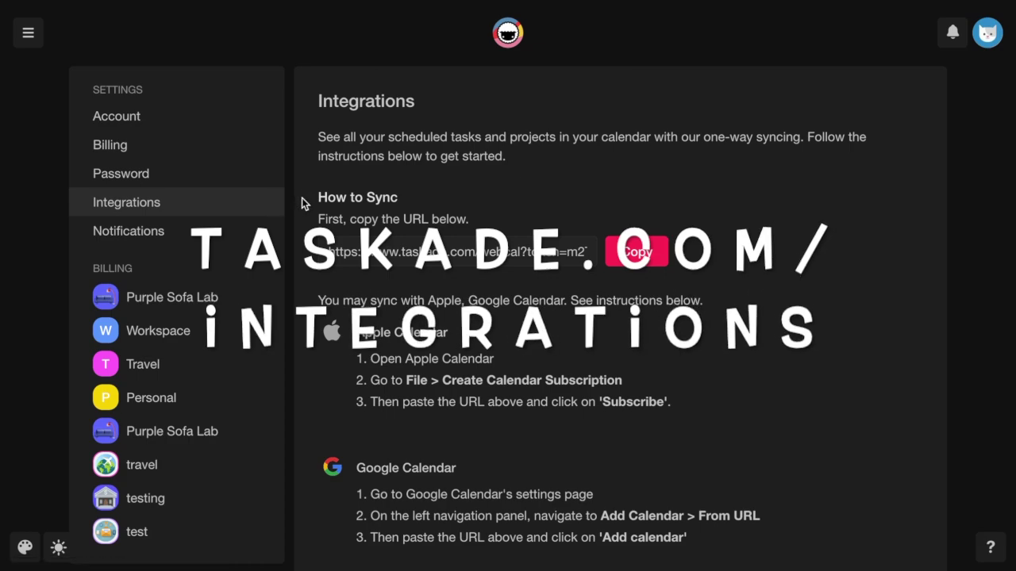
Scroll the Integrations page to the Apple, Google and Outlook sync steps and API tokens.
scroll(301, 197, down, 1)
scroll(302, 203, down, 3)
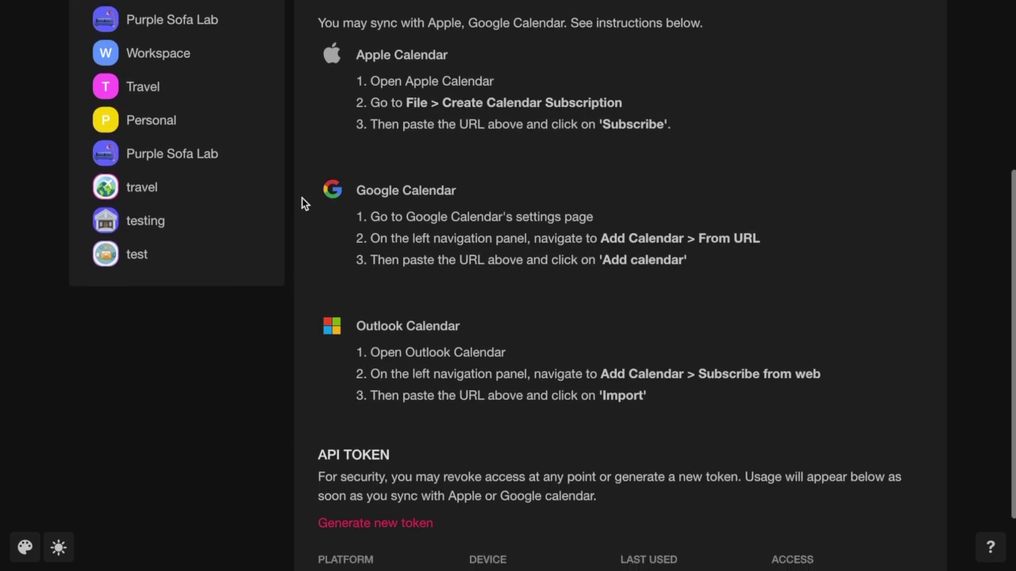